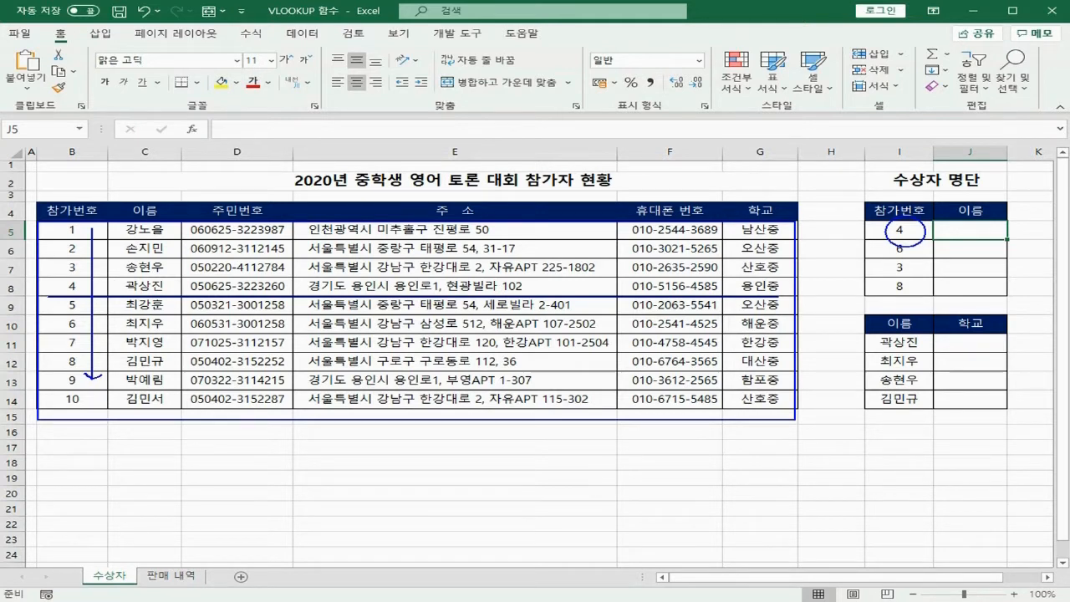
Start a VLOOKUP formula in J5 through the function arguments and set its lookup value to I5.
{"action": "key", "text": "Escape"}
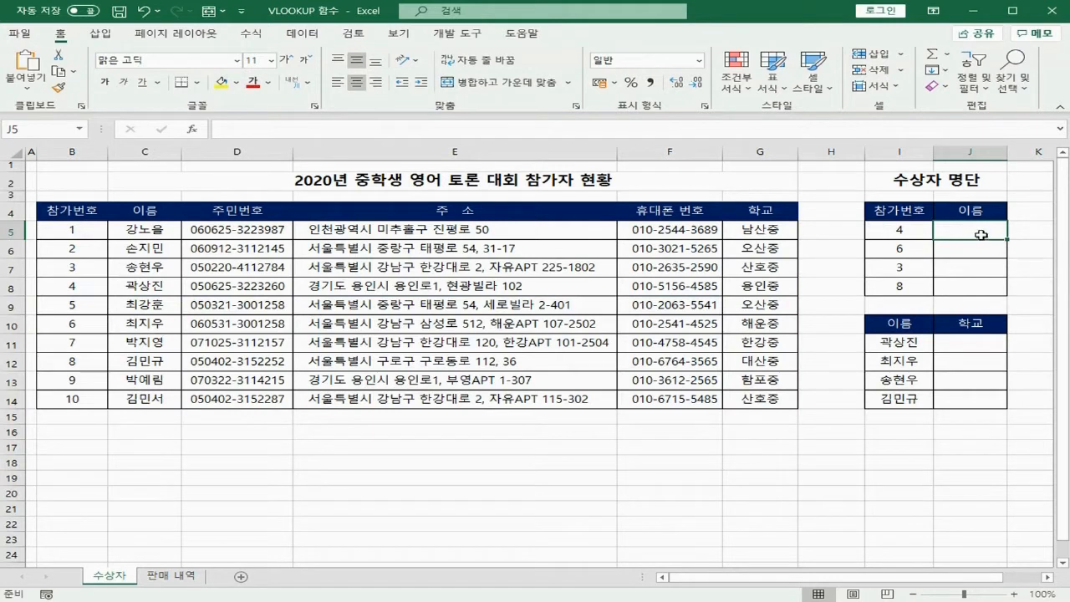
{"action": "type", "text": "="}
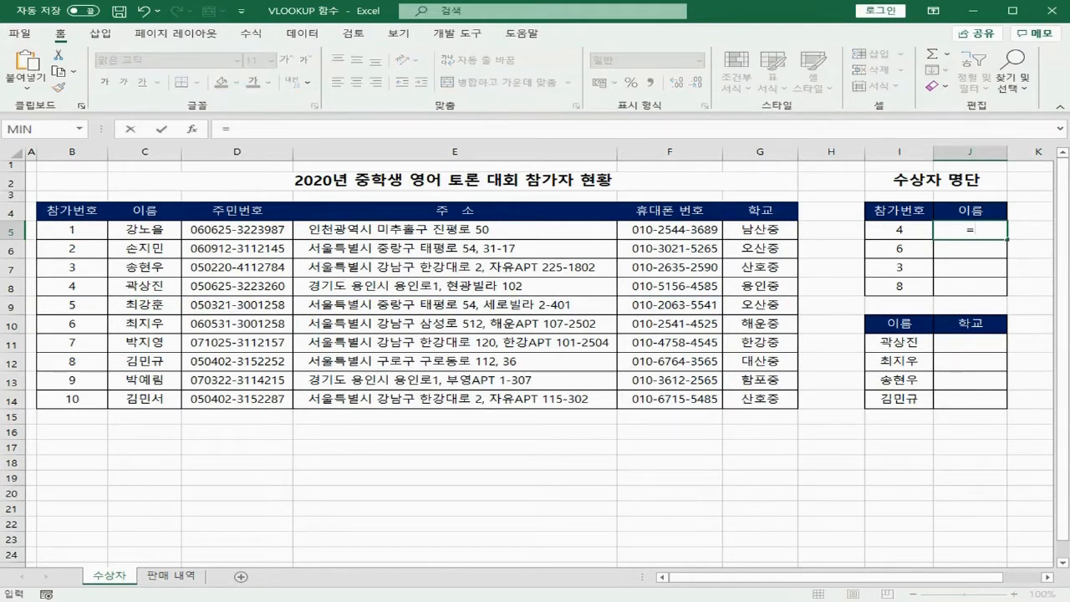
{"action": "type", "text": "VL"}
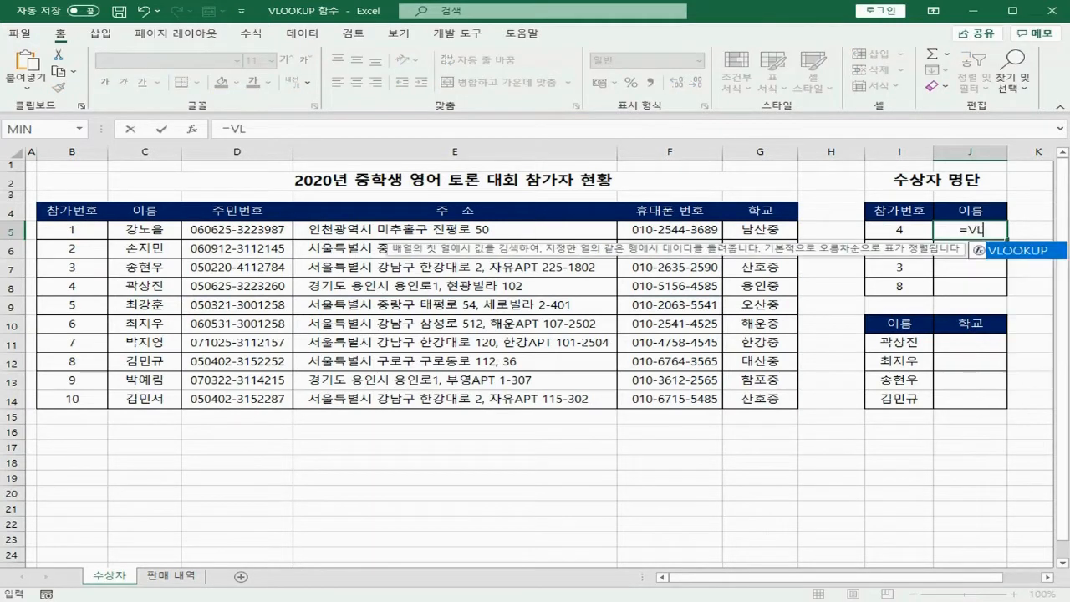
{"action": "double_click", "coordinate": [1031, 251]}
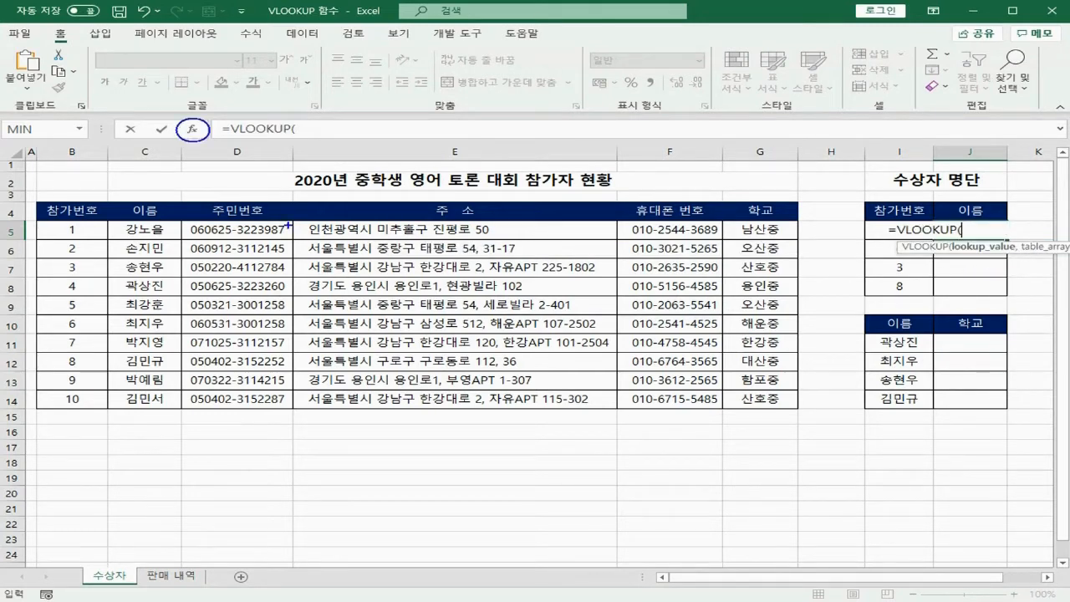
{"action": "left_click", "coordinate": [192, 129]}
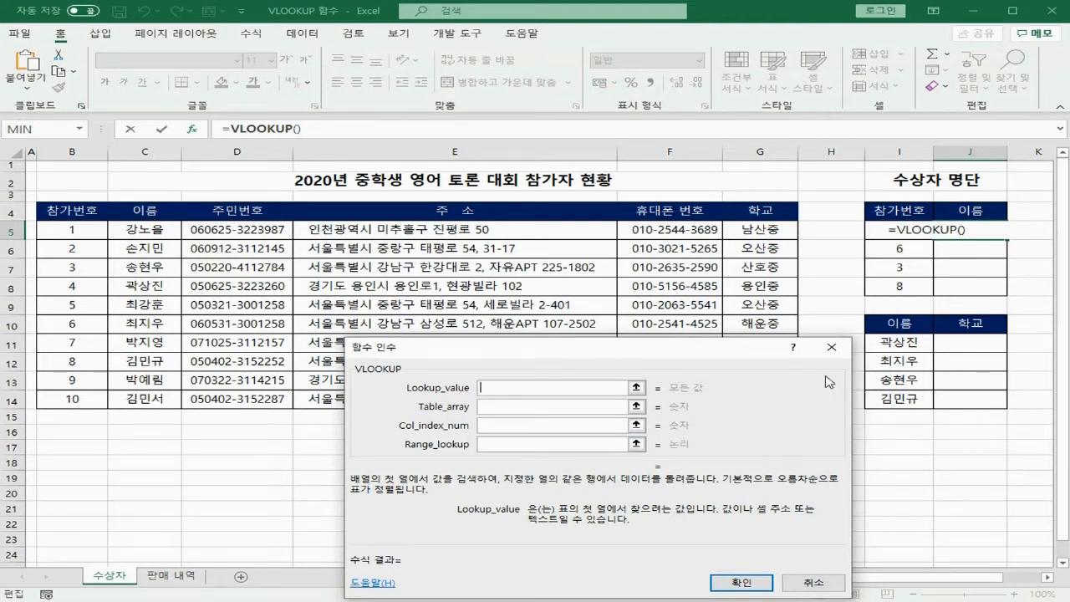
{"action": "left_click", "coordinate": [873, 227]}
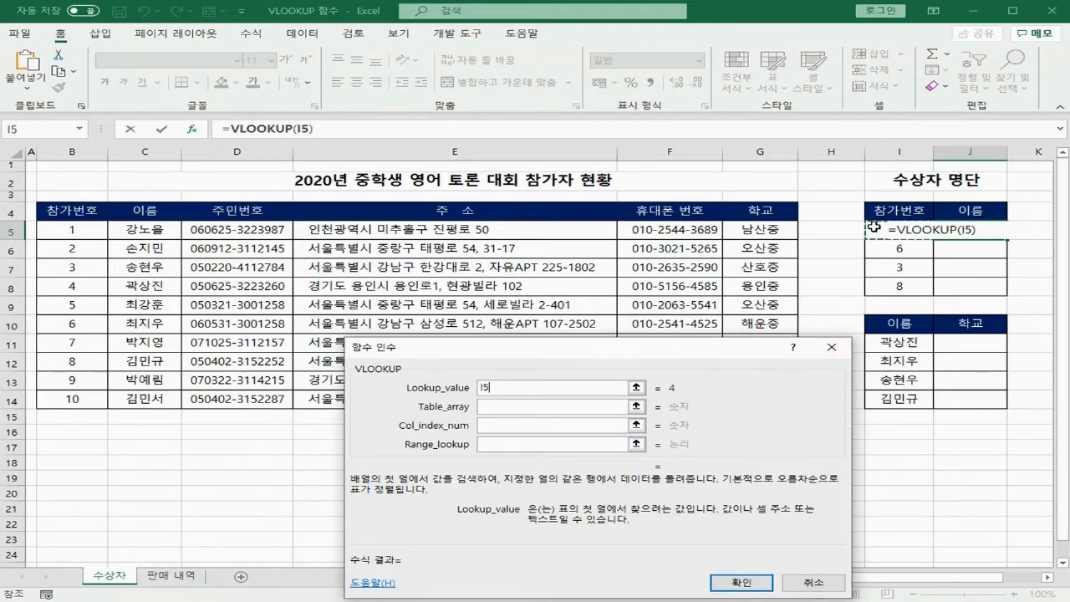
Set the J5 lookup's table array to the whole participant data as the absolute range $B$5:$G$14.
{"action": "key", "text": "Tab"}
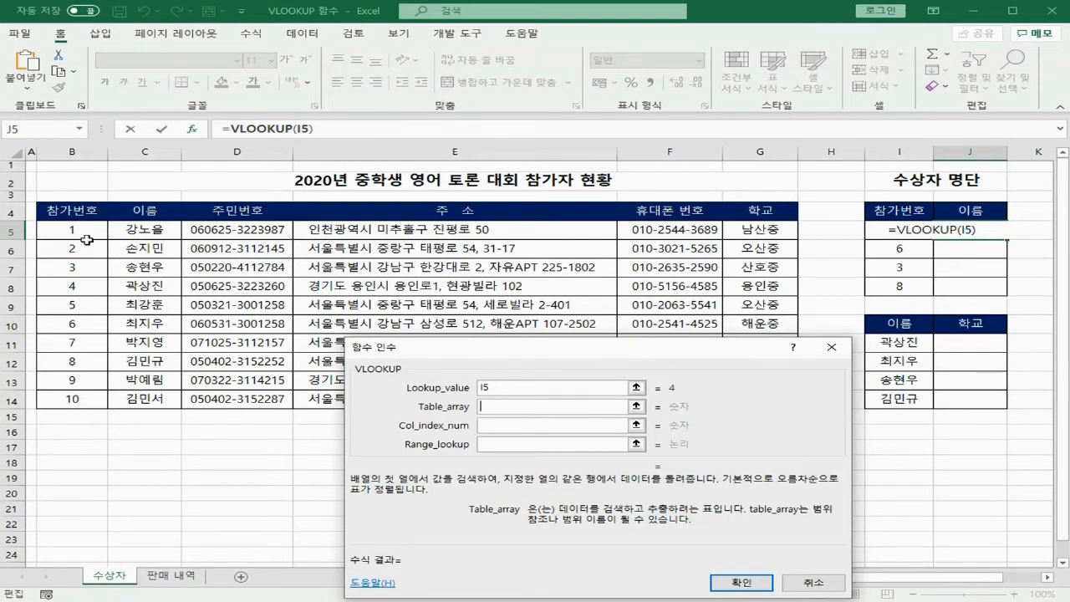
{"action": "left_click_drag", "start_coordinate": [83, 228], "coordinate": [784, 404]}
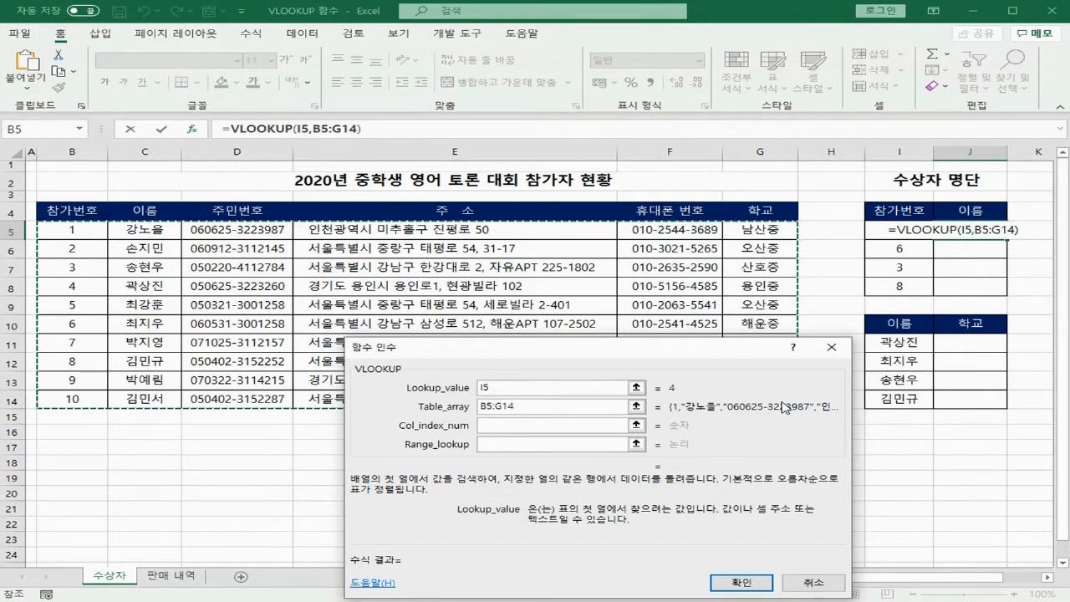
{"action": "key", "text": "F4"}
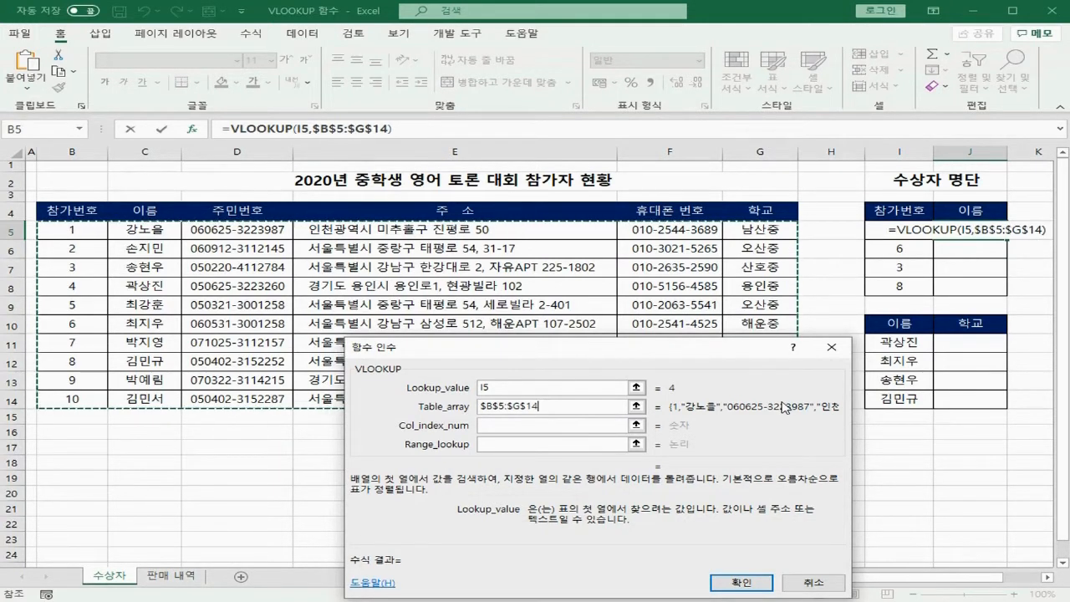
Complete the J5 VLOOKUP with column index 2 and range lookup 0 for an exact match.
{"action": "key", "text": "Tab"}
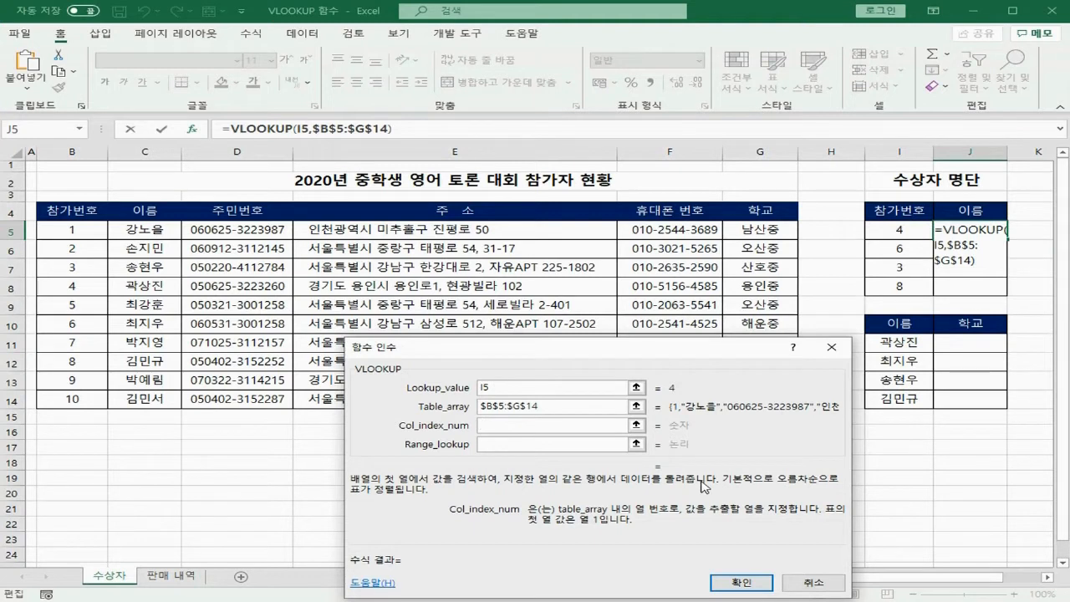
{"action": "type", "text": "2"}
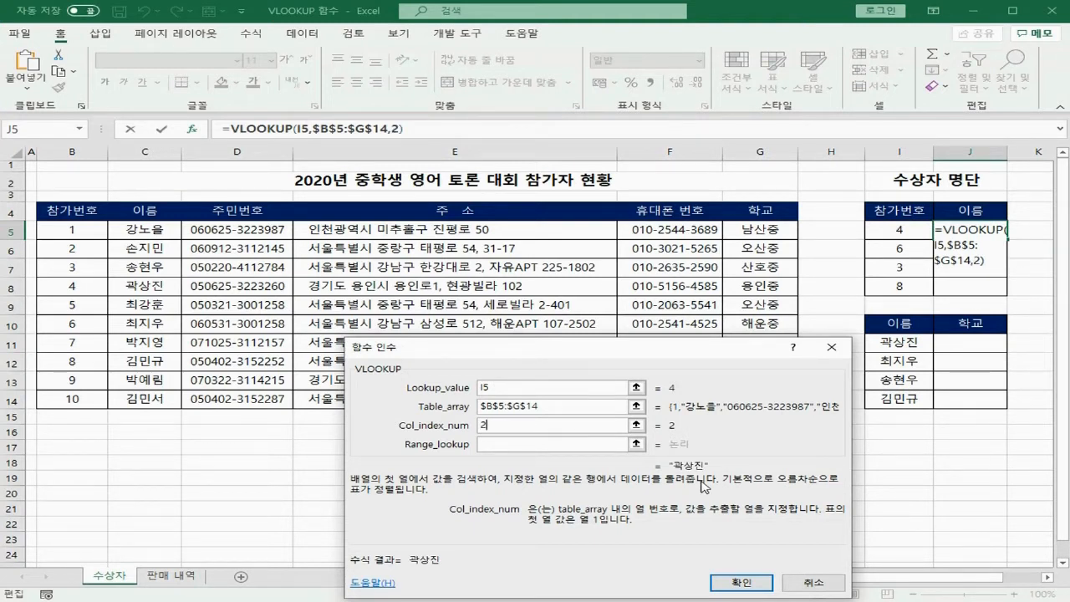
{"action": "key", "text": "Tab"}
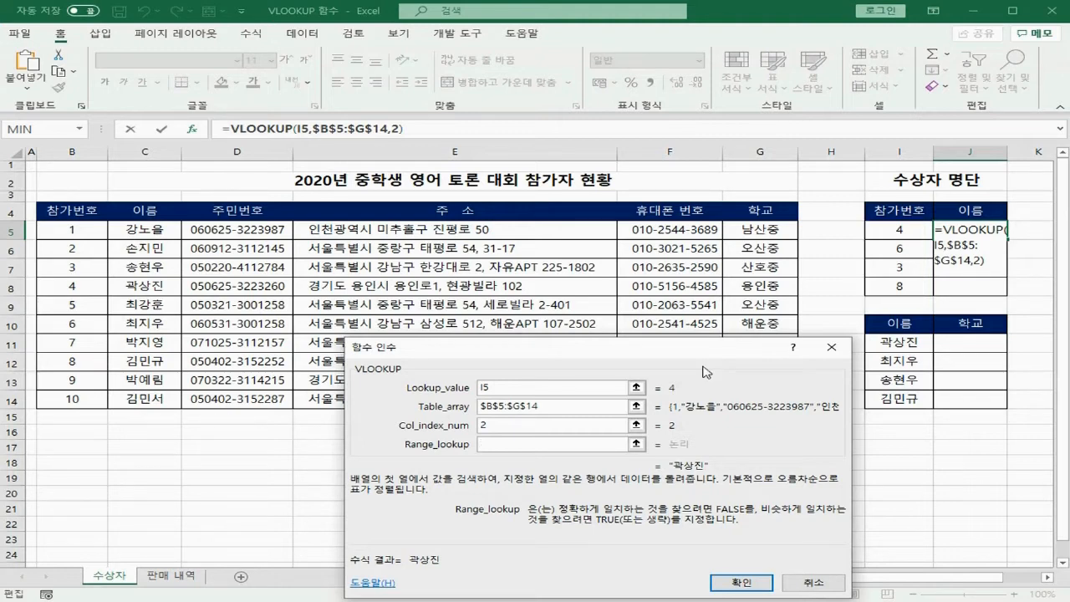
{"action": "type", "text": "0"}
{"action": "left_click", "coordinate": [744, 581]}
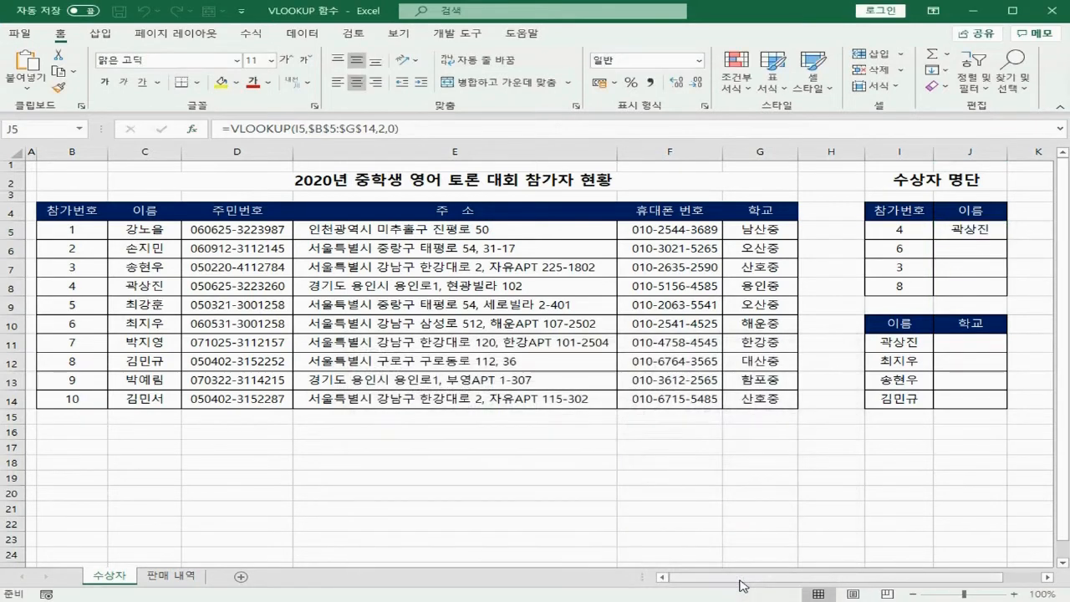
Fill the name lookup formula from J5 down to J8.
{"action": "left_click", "coordinate": [962, 230]}
{"action": "left_click_drag", "start_coordinate": [1006, 239], "coordinate": [1005, 290]}
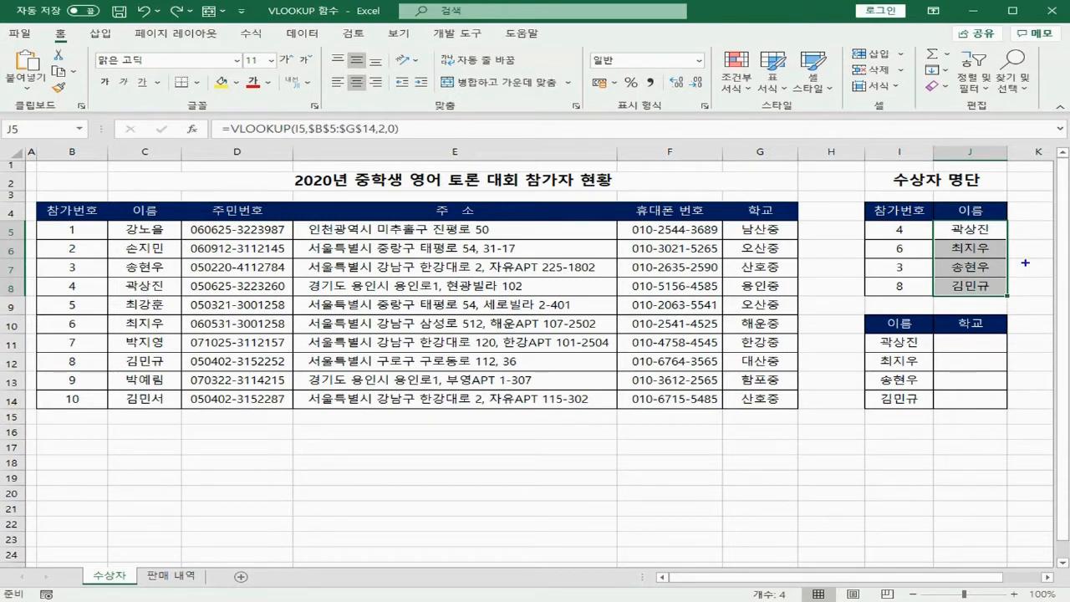
{"action": "left_click_drag", "start_coordinate": [987, 232], "coordinate": [1012, 249]}
{"action": "mouse_move", "coordinate": [919, 229]}
{"action": "left_mouse_down"}
{"action": "mouse_move", "coordinate": [909, 247]}
{"action": "mouse_move", "coordinate": [923, 254]}
{"action": "left_mouse_up"}
{"action": "mouse_move", "coordinate": [53, 221]}
{"action": "left_mouse_down"}
{"action": "mouse_move", "coordinate": [55, 401]}
{"action": "mouse_move", "coordinate": [191, 401]}
{"action": "mouse_move", "coordinate": [778, 334]}
{"action": "mouse_move", "coordinate": [56, 220]}
{"action": "left_mouse_up"}
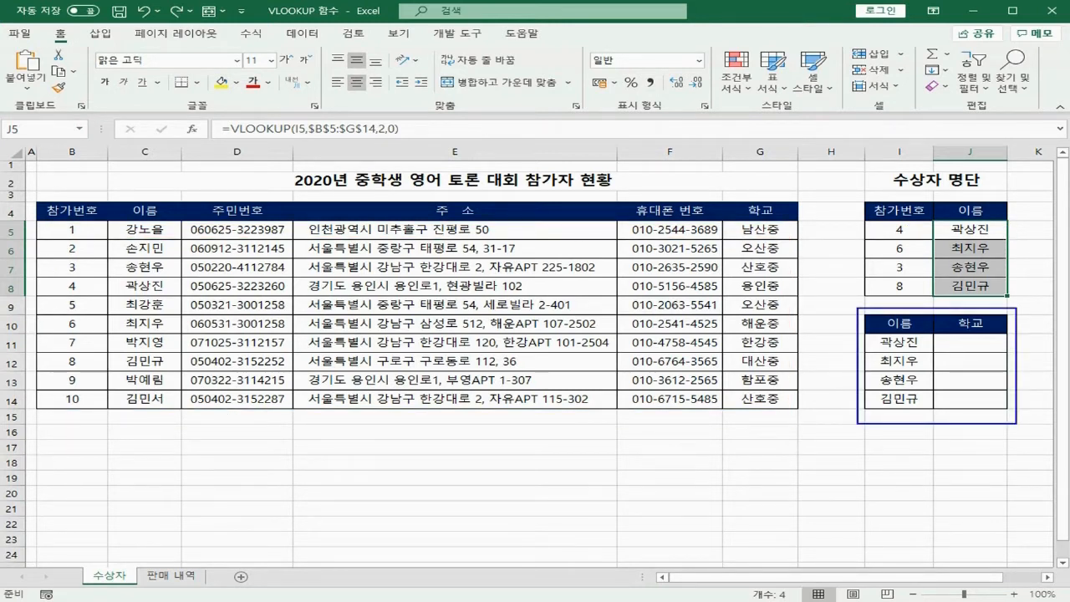
Start a VLOOKUP formula in J11 through the function arguments and set its lookup value to I11.
{"action": "left_click", "coordinate": [971, 342]}
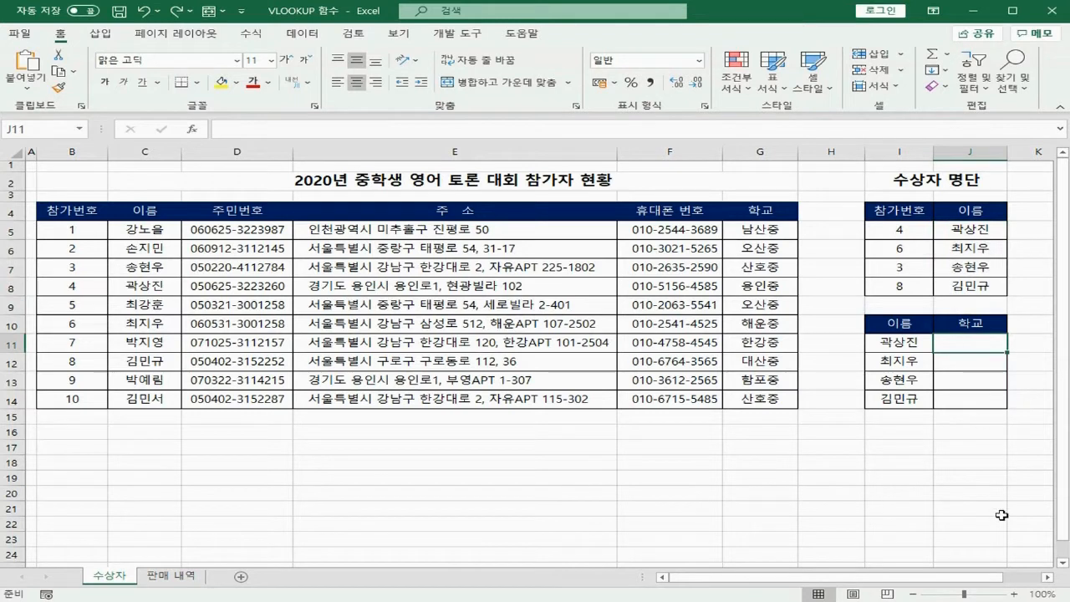
{"action": "type", "text": "=VL"}
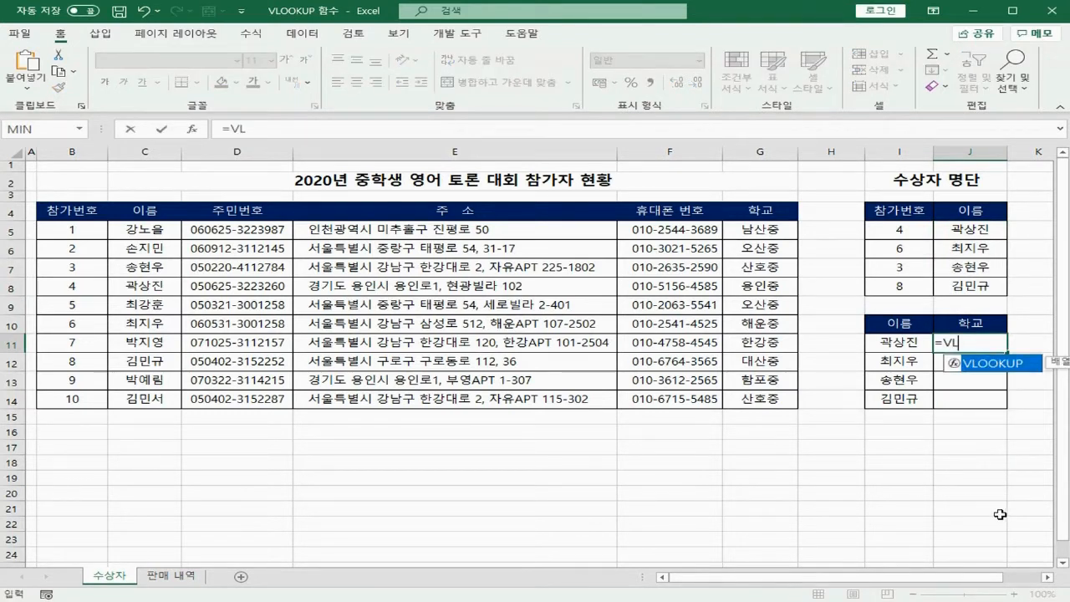
{"action": "double_click", "coordinate": [988, 367]}
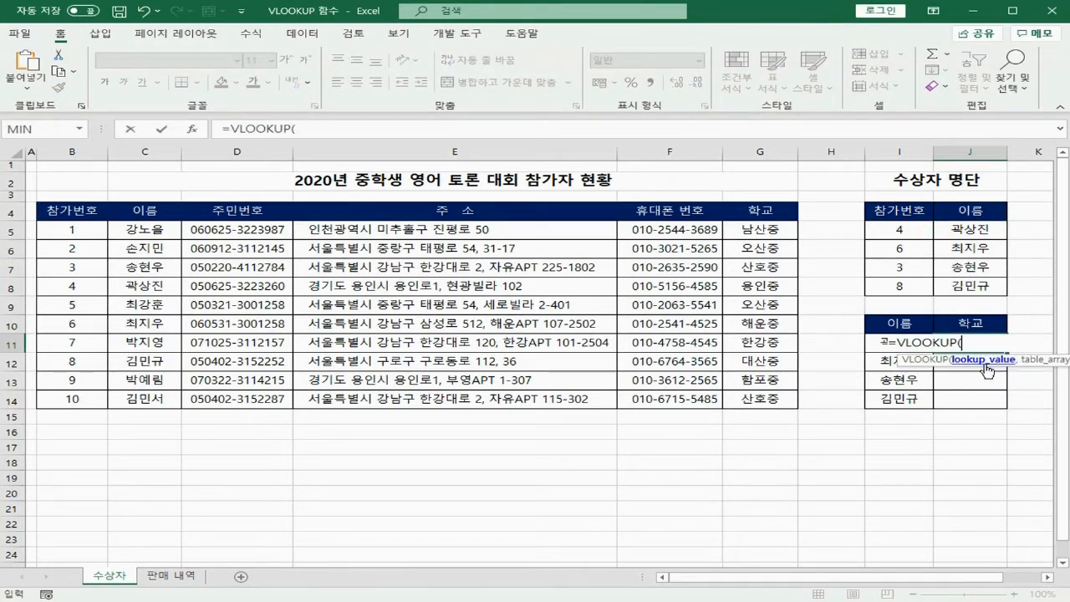
{"action": "left_click", "coordinate": [194, 131]}
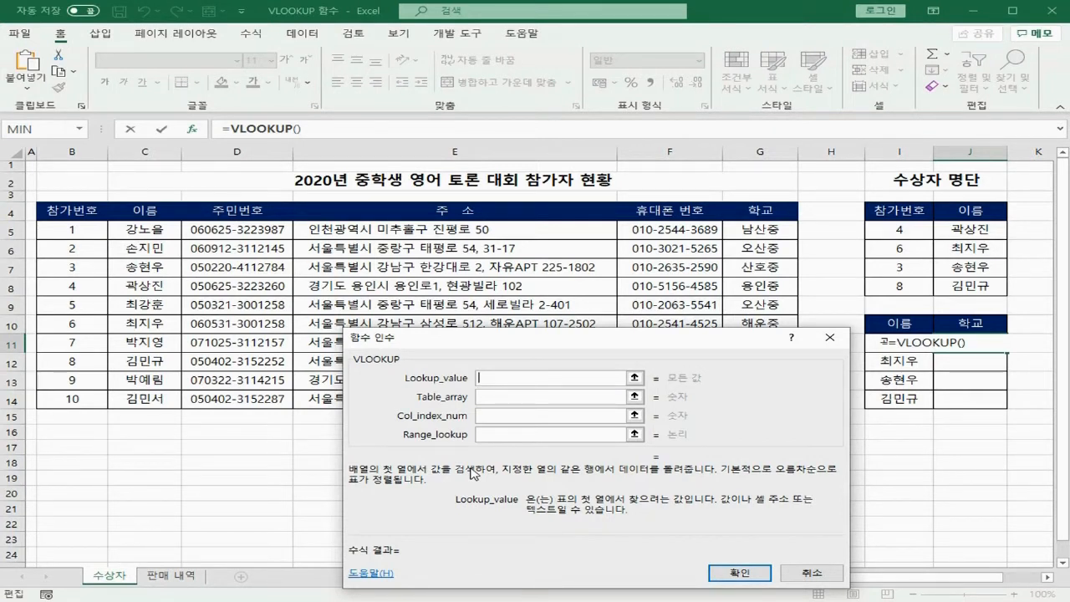
{"action": "left_click", "coordinate": [879, 342]}
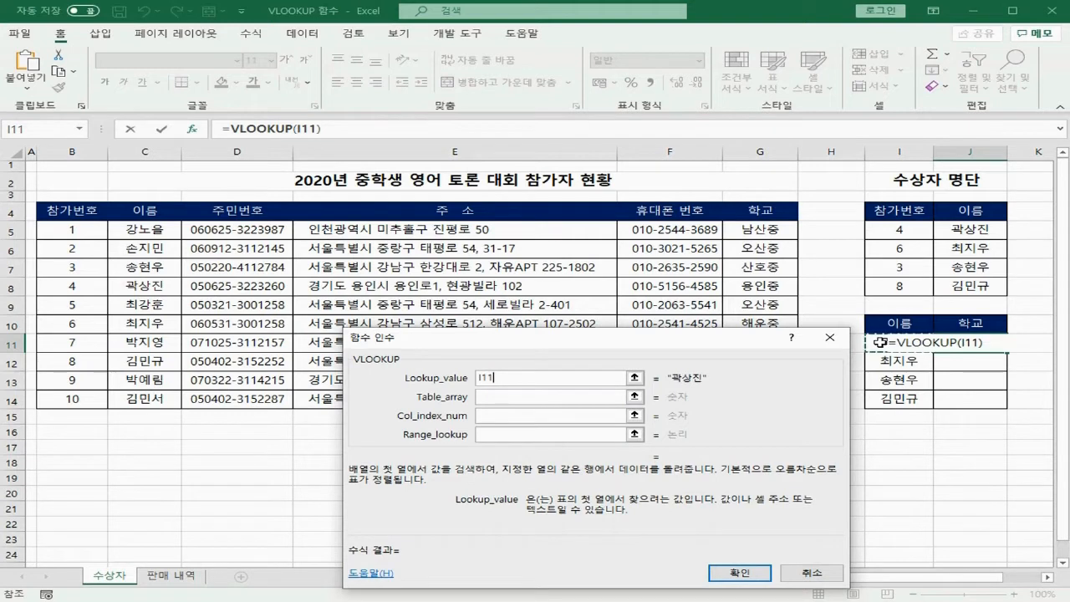
Set the J11 lookup's table array to the absolute range $B$5:$G$14.
{"action": "key", "text": "Tab"}
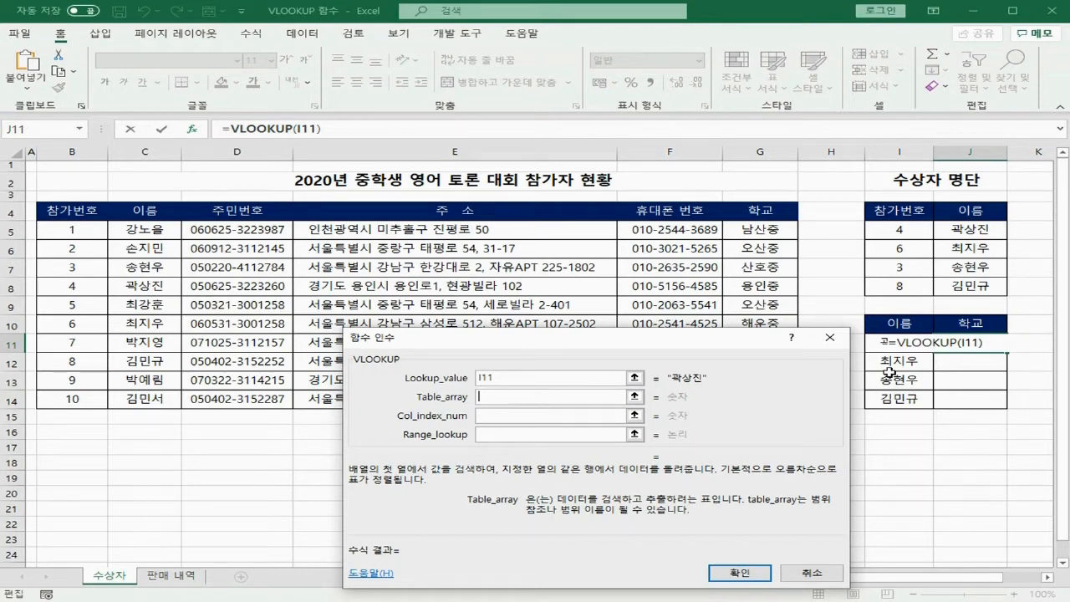
{"action": "left_click_drag", "start_coordinate": [89, 229], "coordinate": [756, 400]}
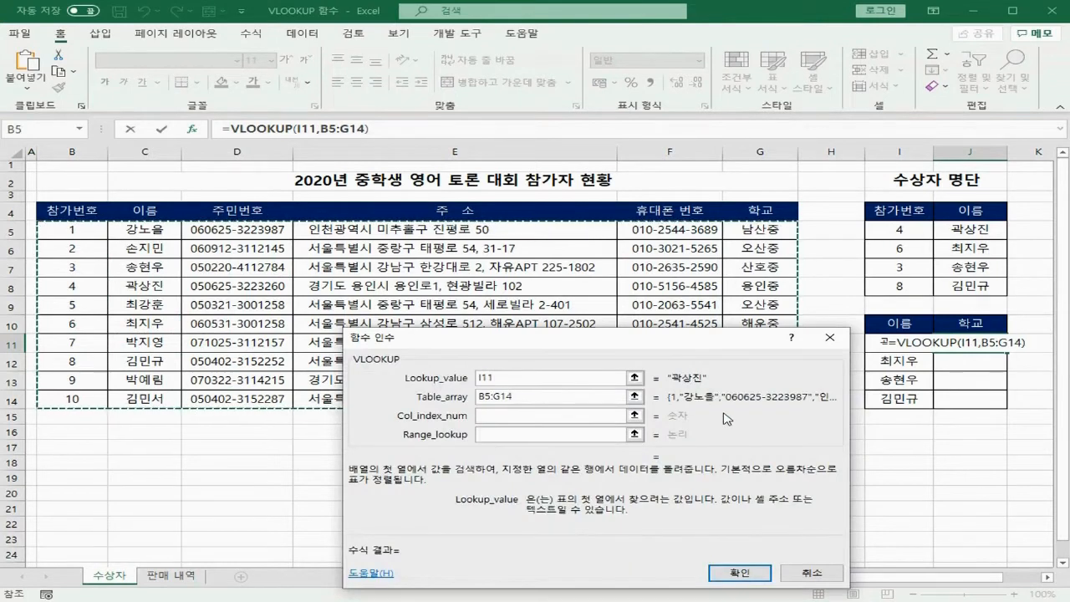
{"action": "key", "text": "F4"}
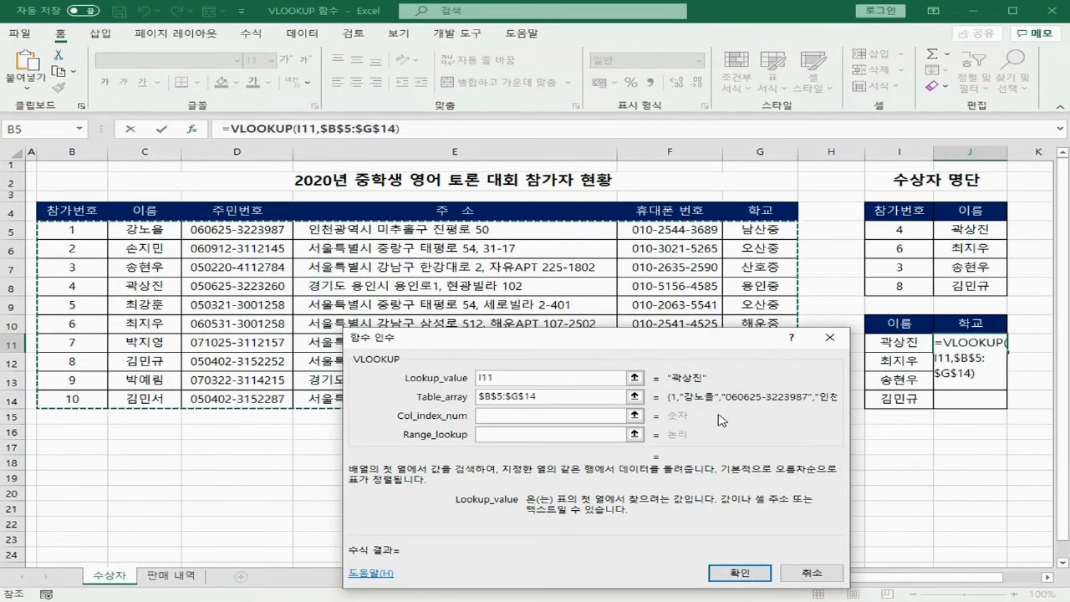
Complete the J11 VLOOKUP with column index 6 and range lookup 0 for an exact match.
{"action": "key", "text": "Tab"}
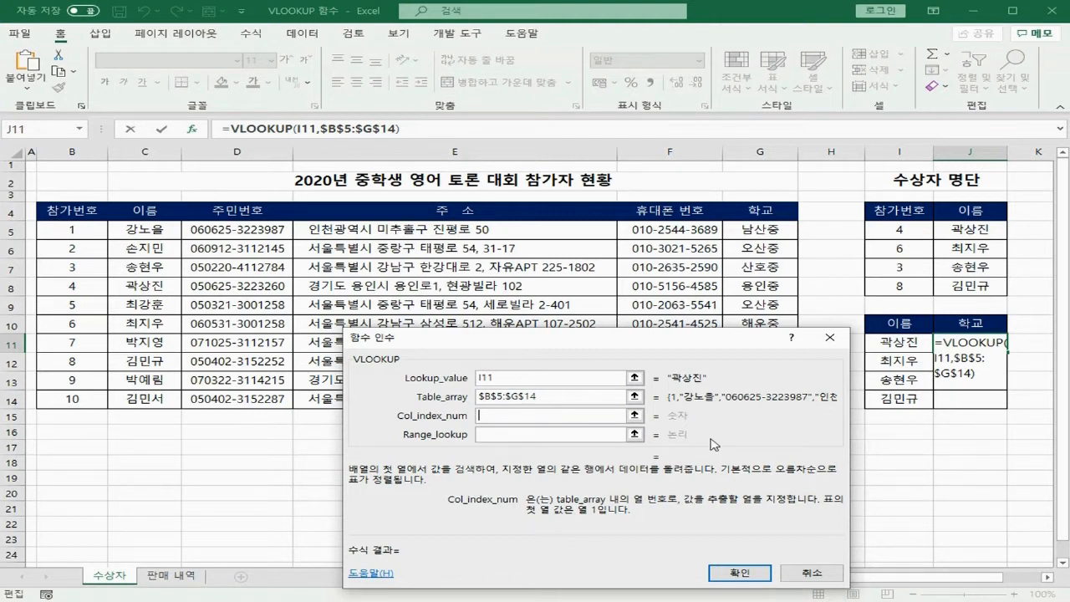
{"action": "type", "text": "6"}
{"action": "key", "text": "Tab"}
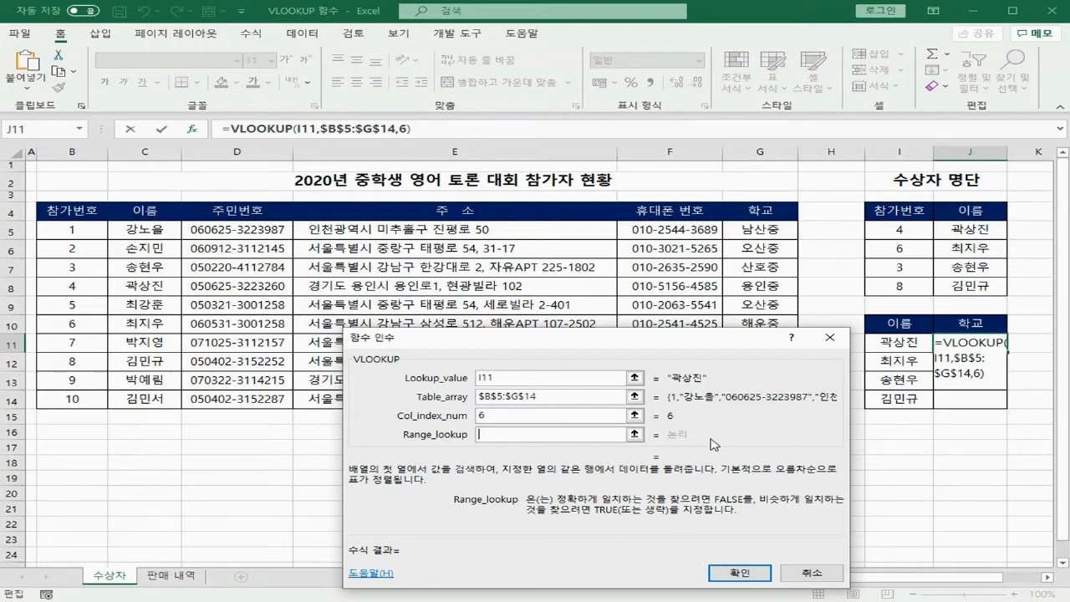
{"action": "type", "text": "0"}
{"action": "left_click", "coordinate": [757, 581]}
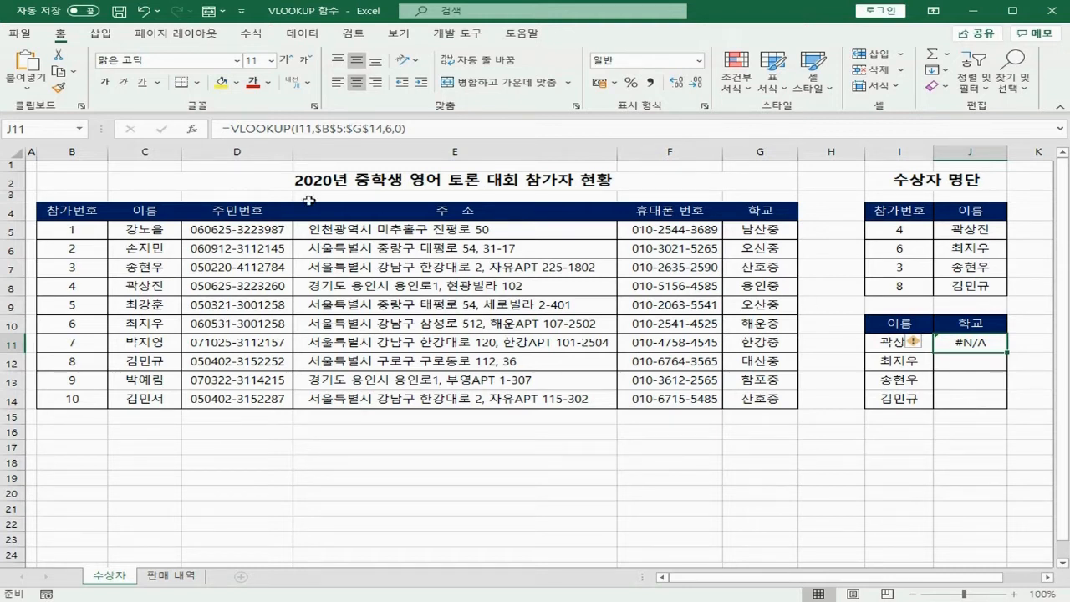
Reopen the J11 function arguments and change the table array to $C$5:$G$14 so it starts at the name column.
{"action": "left_click", "coordinate": [193, 130]}
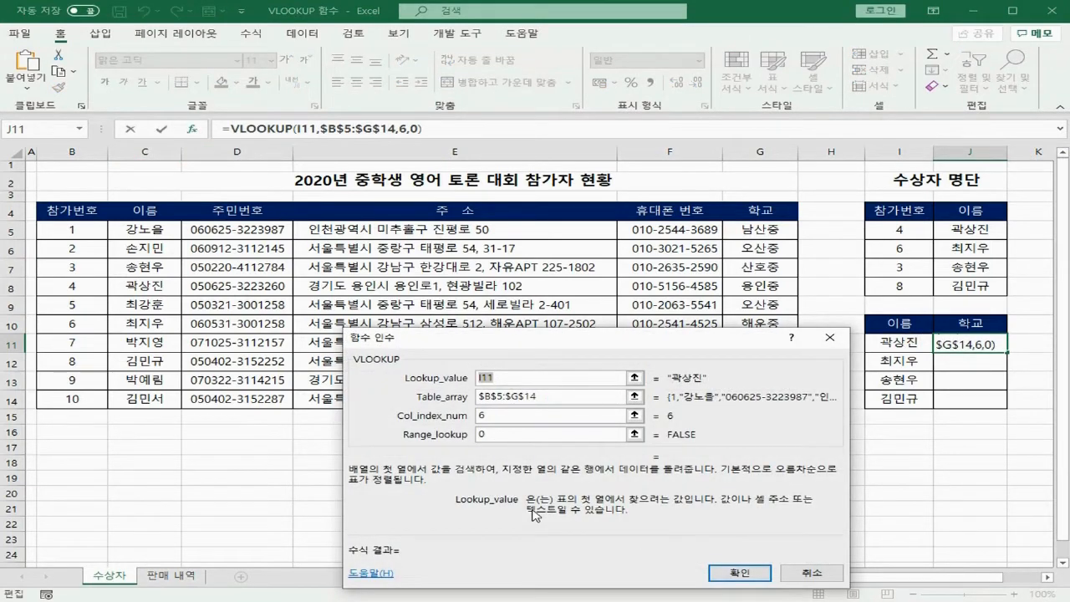
{"action": "key", "text": "ctrl+2"}
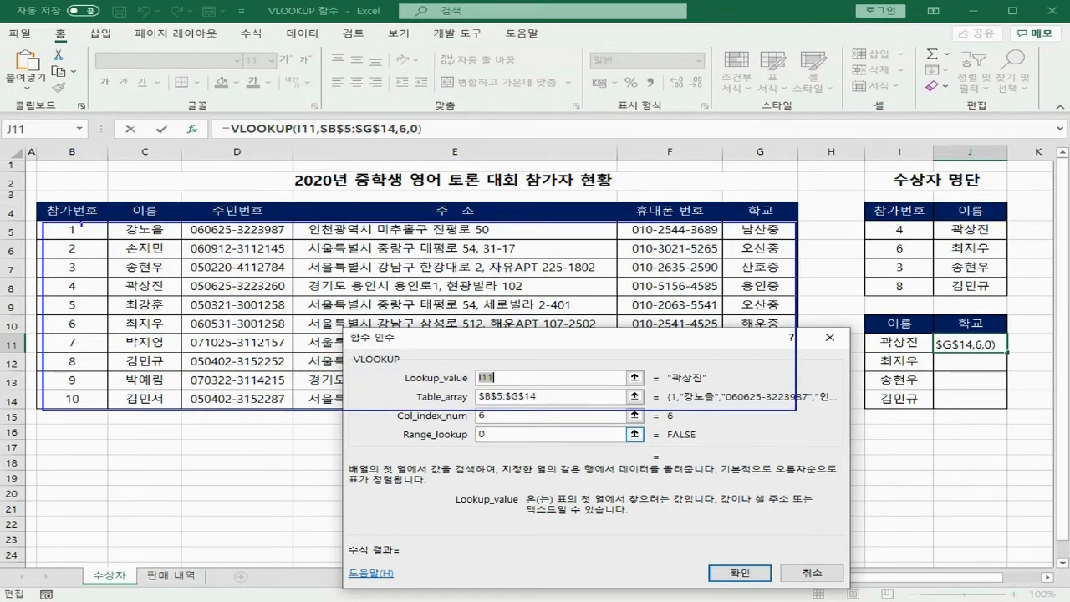
{"action": "mouse_move", "coordinate": [81, 223]}
{"action": "left_mouse_down"}
{"action": "mouse_move", "coordinate": [81, 332]}
{"action": "mouse_move", "coordinate": [93, 317]}
{"action": "left_mouse_up"}
{"action": "key", "text": "Tab"}
{"action": "left_click", "coordinate": [159, 230]}
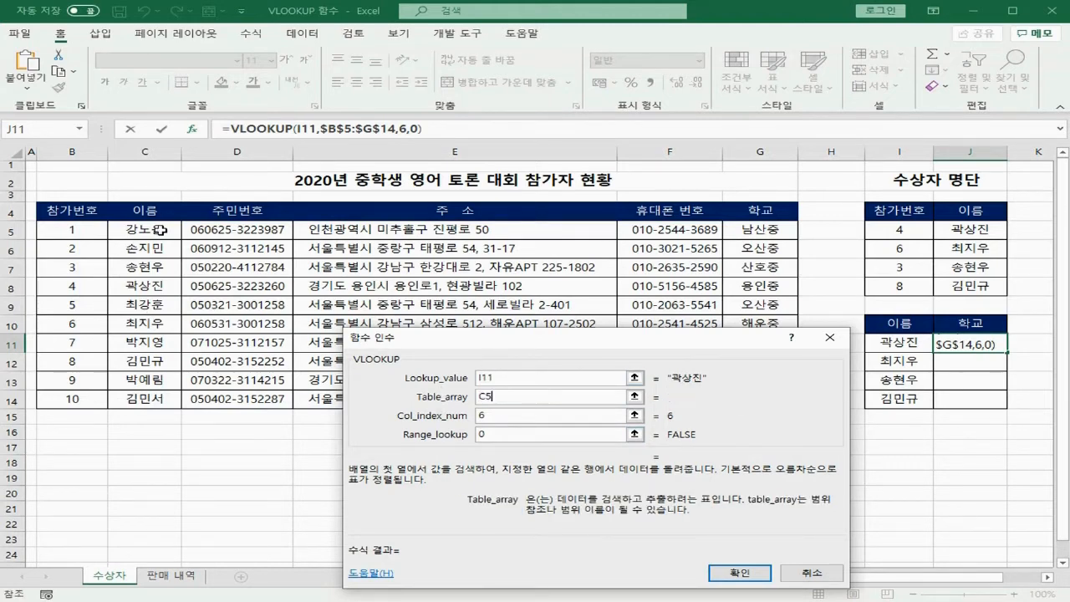
{"action": "left_click_drag", "start_coordinate": [159, 230], "coordinate": [725, 401]}
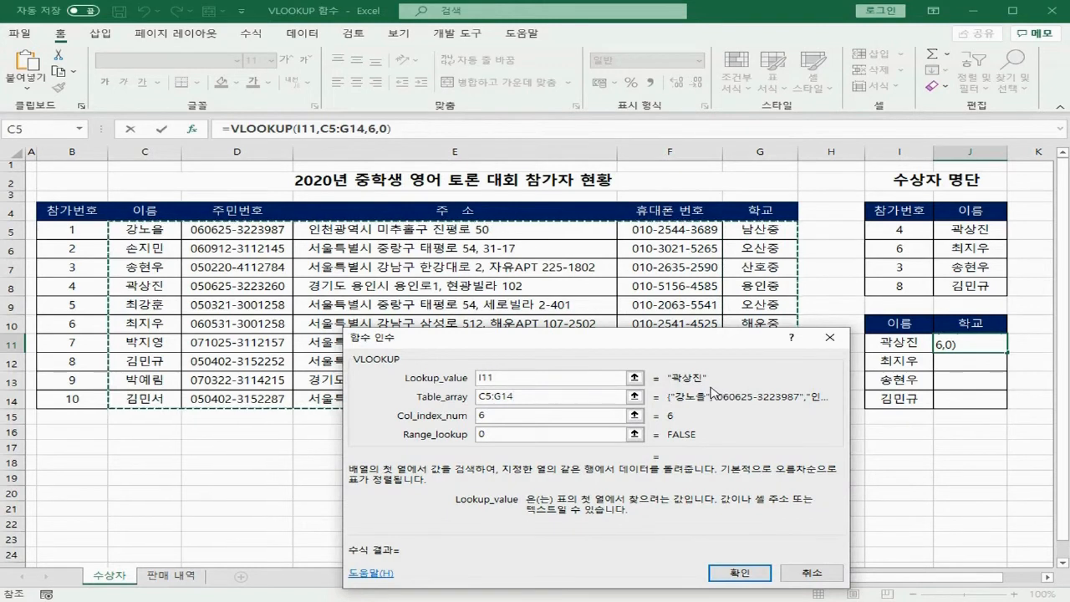
{"action": "key", "text": "F4"}
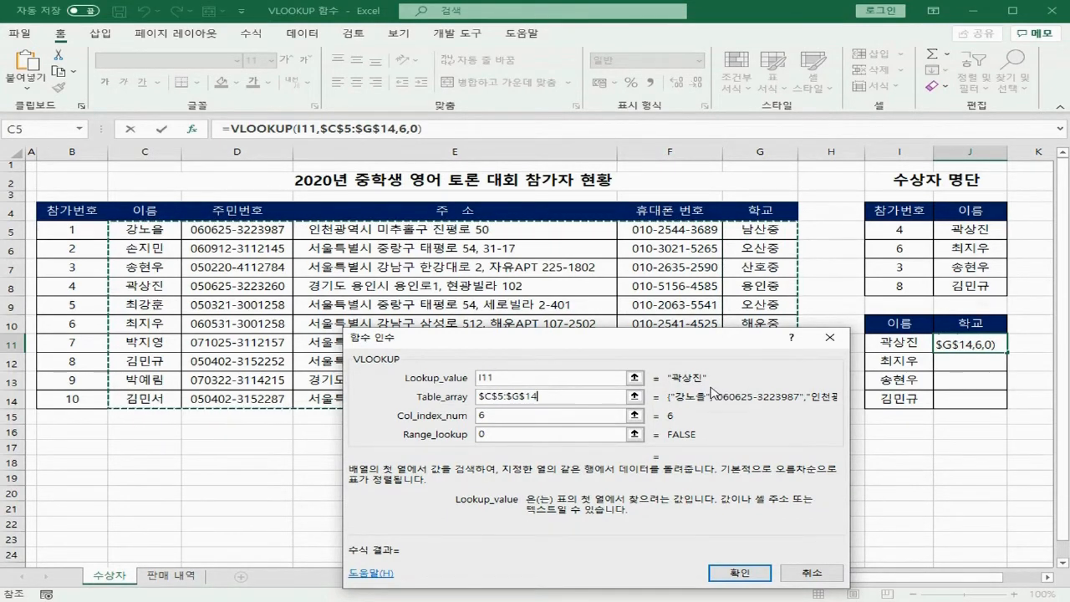
Set the J11 lookup's column index to 5 and fill the school formula down to J14.
{"action": "key", "text": "Tab"}
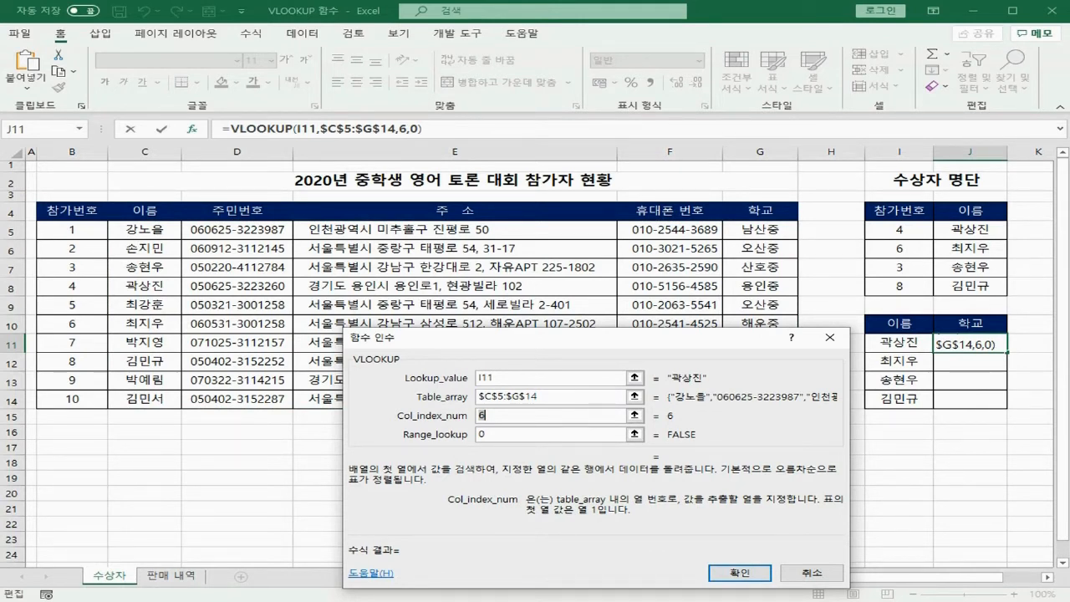
{"action": "key", "text": "BackSpace"}
{"action": "type", "text": "5"}
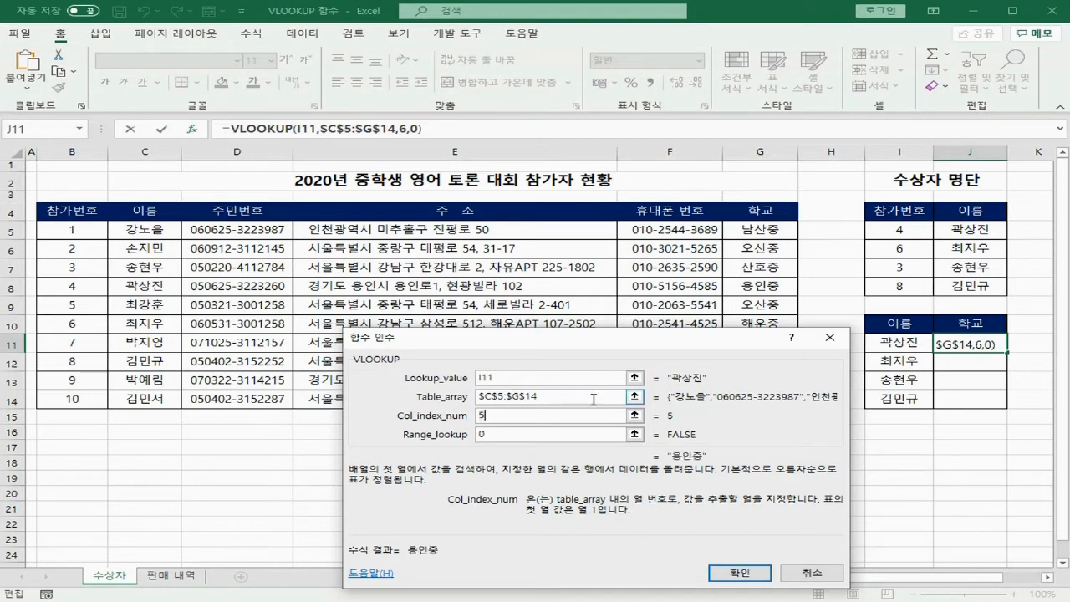
{"action": "left_click", "coordinate": [719, 575]}
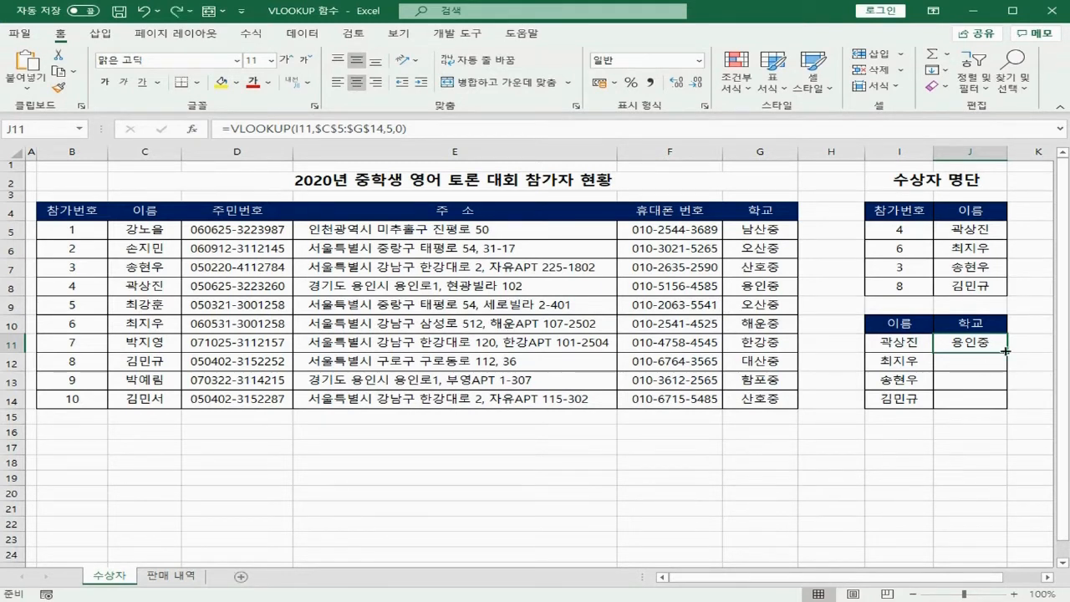
{"action": "left_click_drag", "start_coordinate": [1005, 351], "coordinate": [1003, 406]}
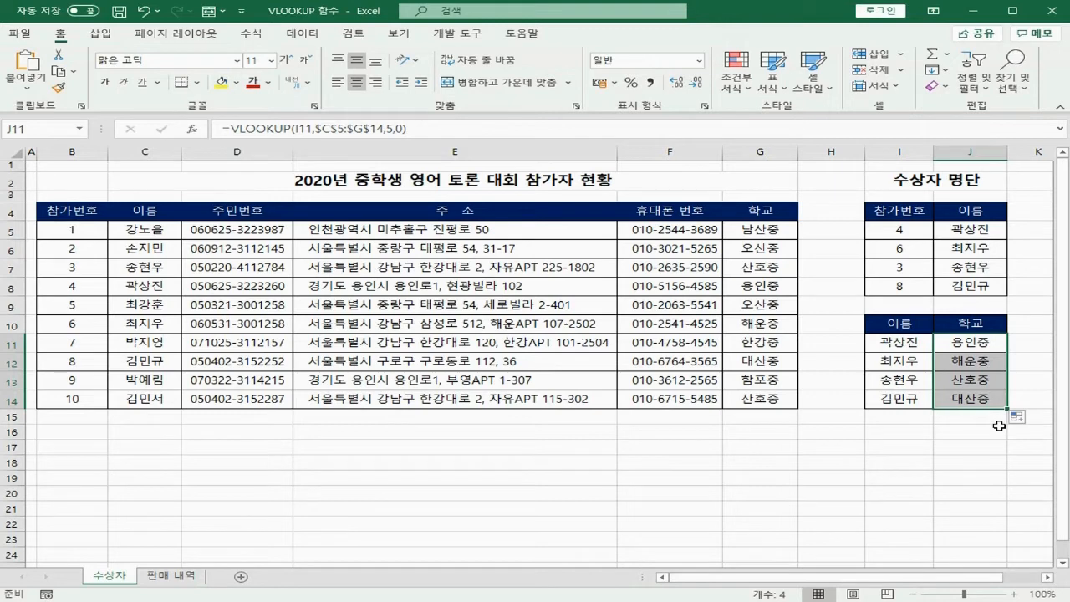
On the 판매 내역 sheet, start a VLOOKUP formula in D5 with B5 as the lookup value.
{"action": "left_click", "coordinate": [177, 576]}
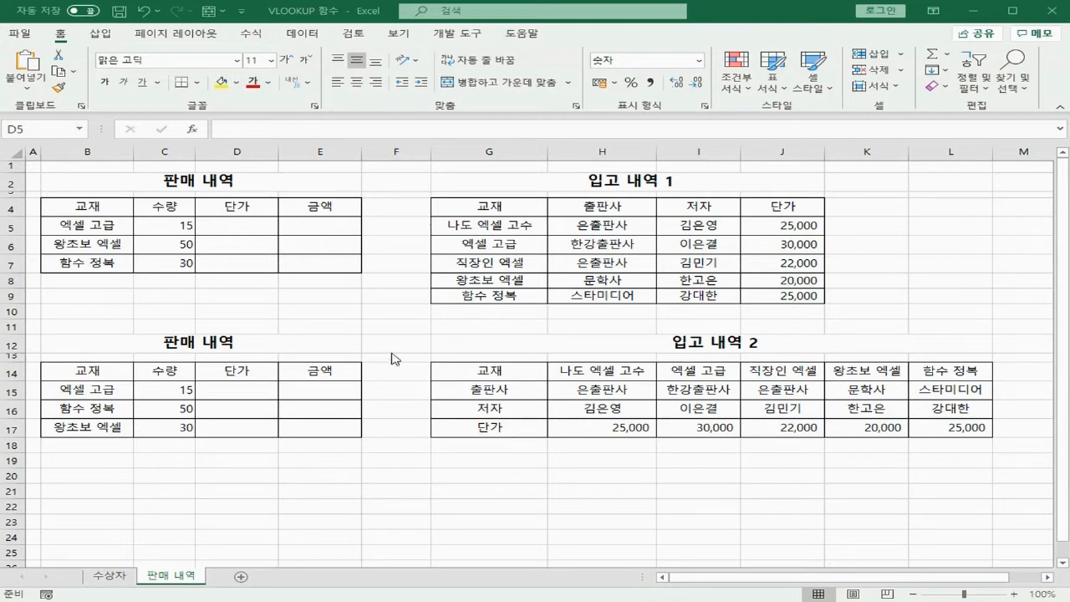
{"action": "left_click", "coordinate": [272, 227]}
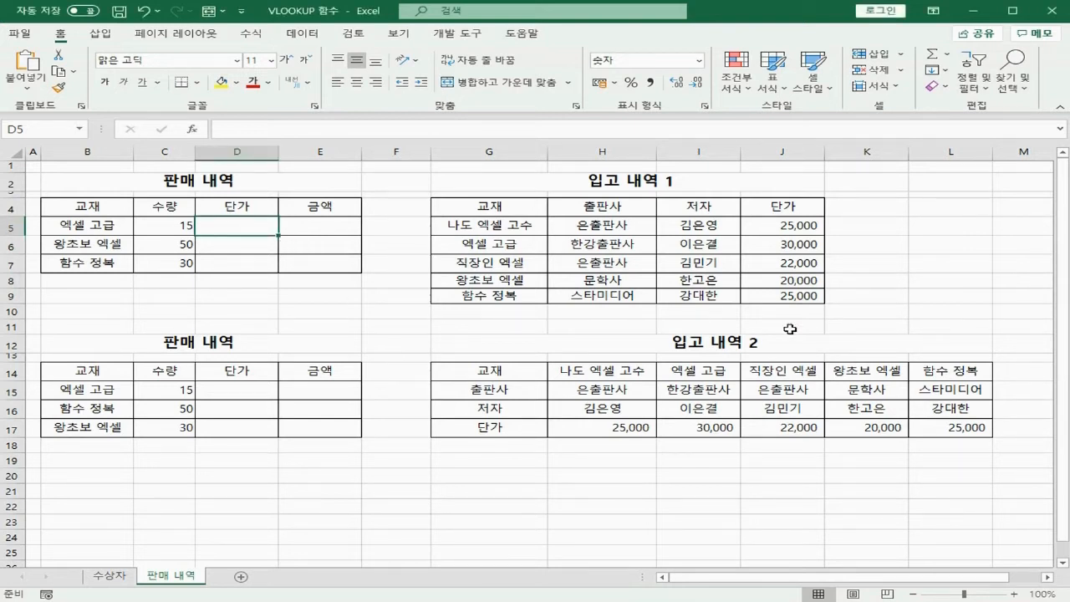
{"action": "type", "text": "=VL"}
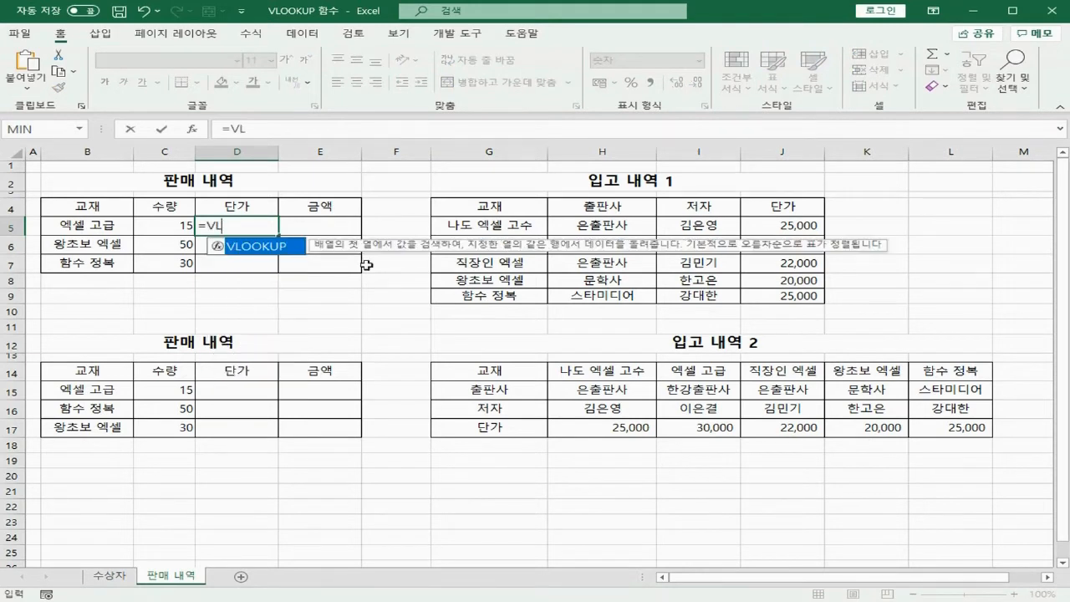
{"action": "key", "text": "Tab"}
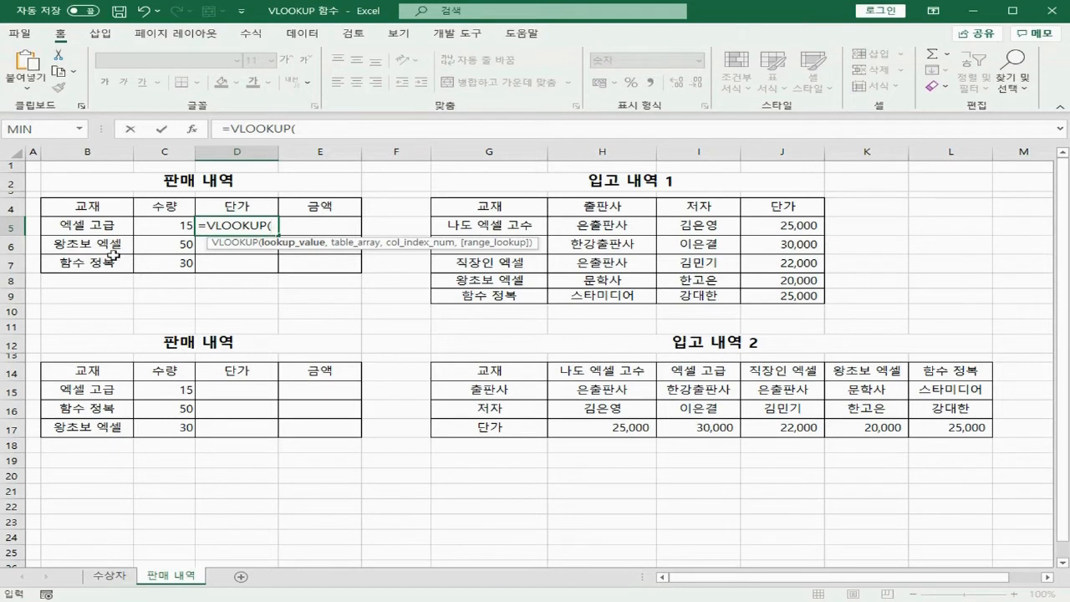
{"action": "left_click", "coordinate": [97, 226]}
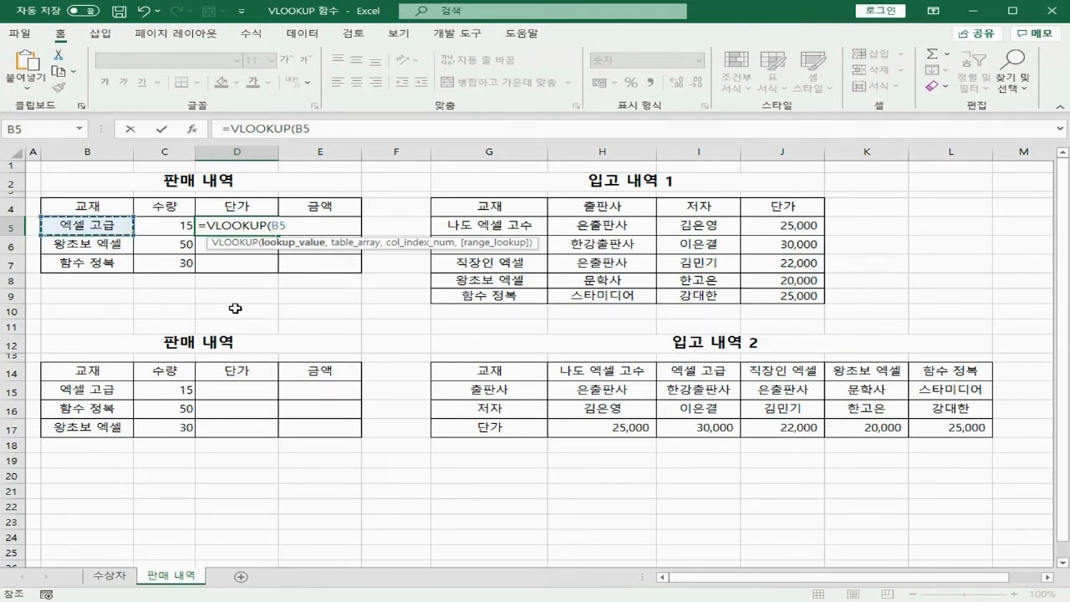
{"action": "type", "text": ","}
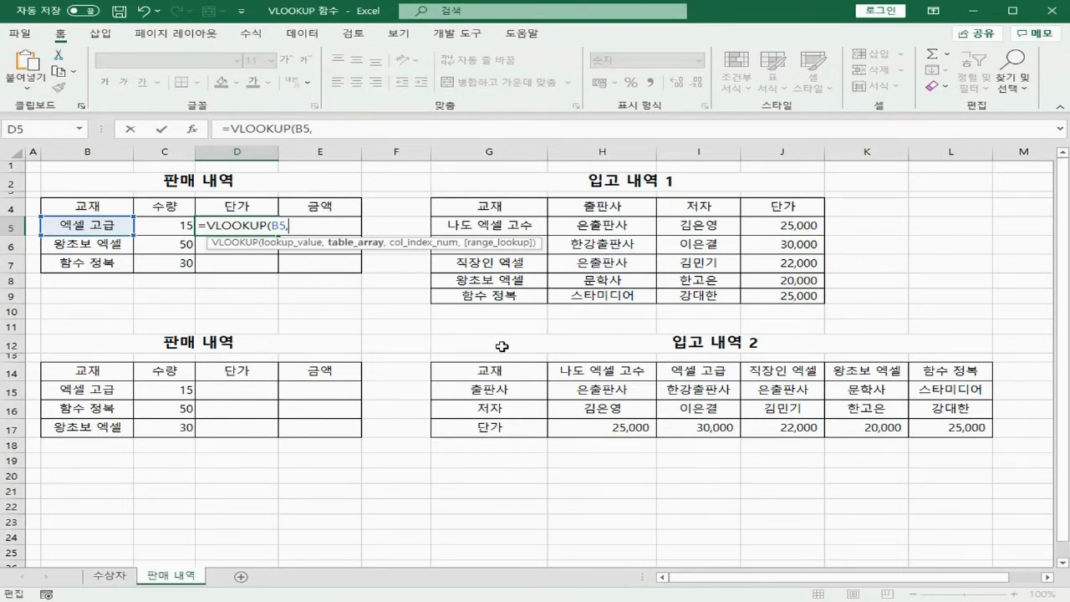
Set the D5 lookup's table array to the absolute range $G$5:$J$9 of the 입고 내역 1 table.
{"action": "left_click_drag", "start_coordinate": [487, 228], "coordinate": [757, 292]}
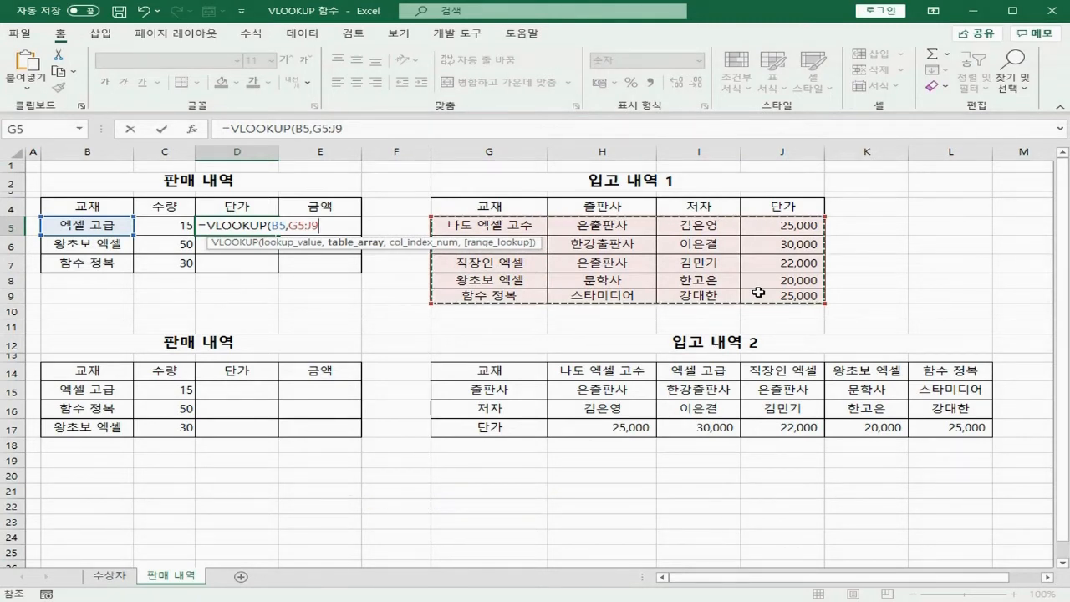
{"action": "key", "text": "F4"}
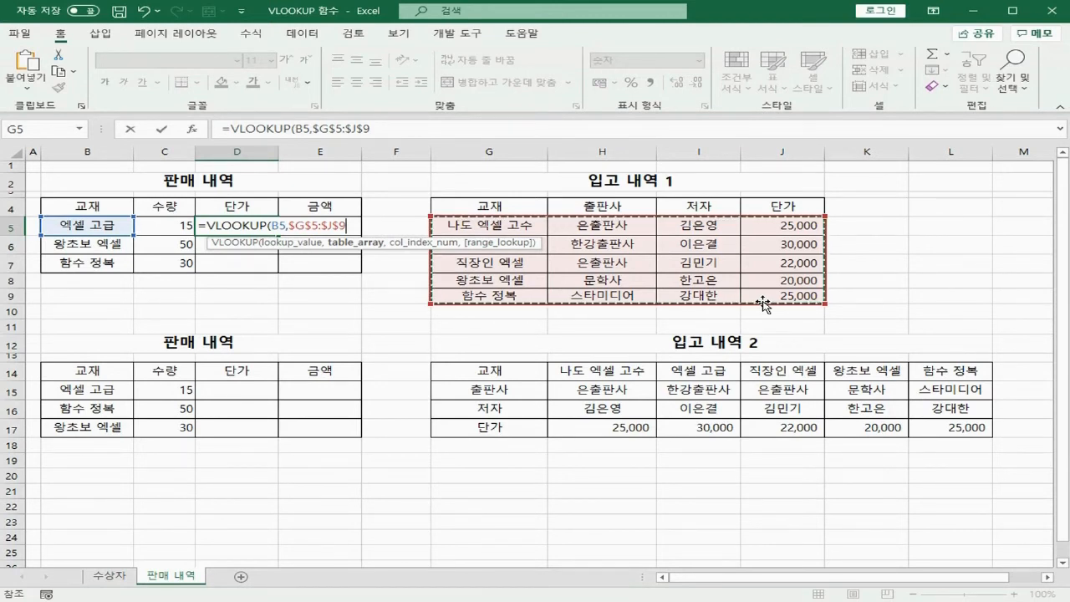
{"action": "type", "text": ","}
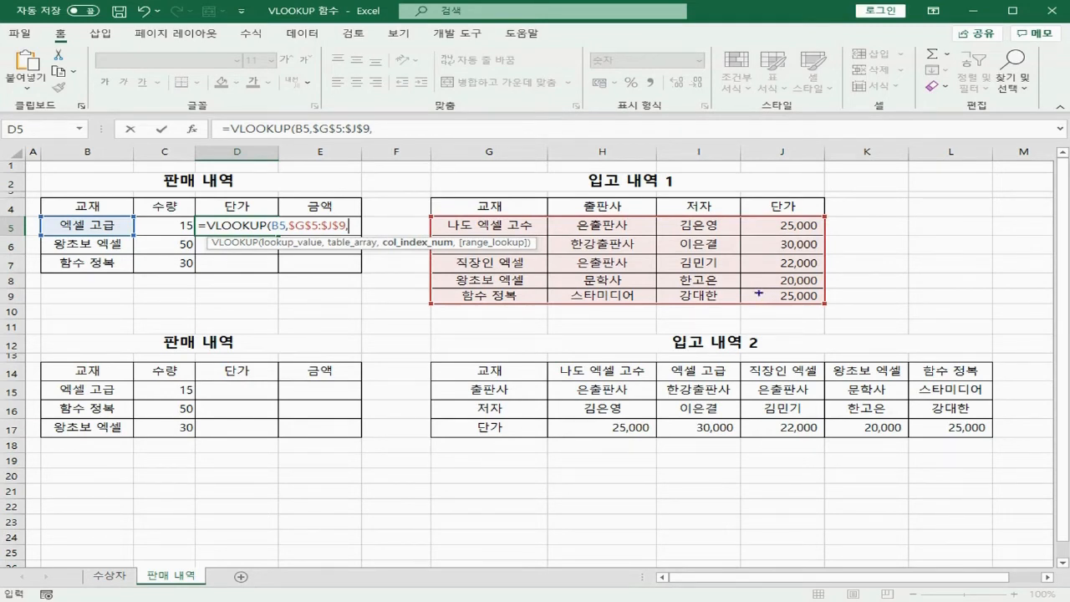
{"action": "mouse_move", "coordinate": [502, 221]}
{"action": "left_mouse_down"}
{"action": "mouse_move", "coordinate": [537, 208]}
{"action": "mouse_move", "coordinate": [611, 214]}
{"action": "left_mouse_up"}
{"action": "left_click_drag", "start_coordinate": [699, 212], "coordinate": [820, 209]}
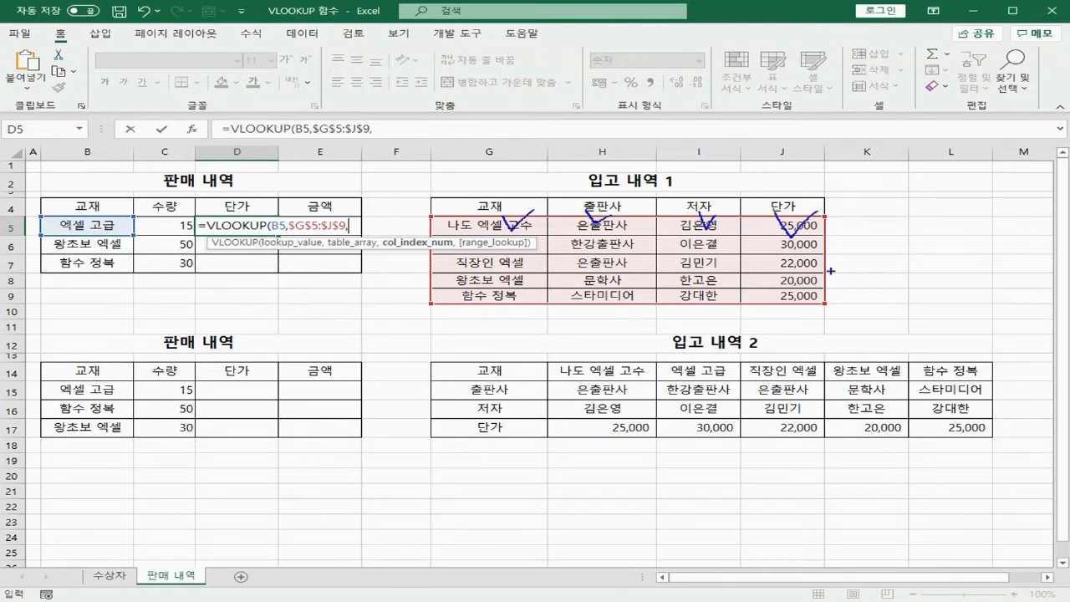
{"action": "key", "text": "Escape"}
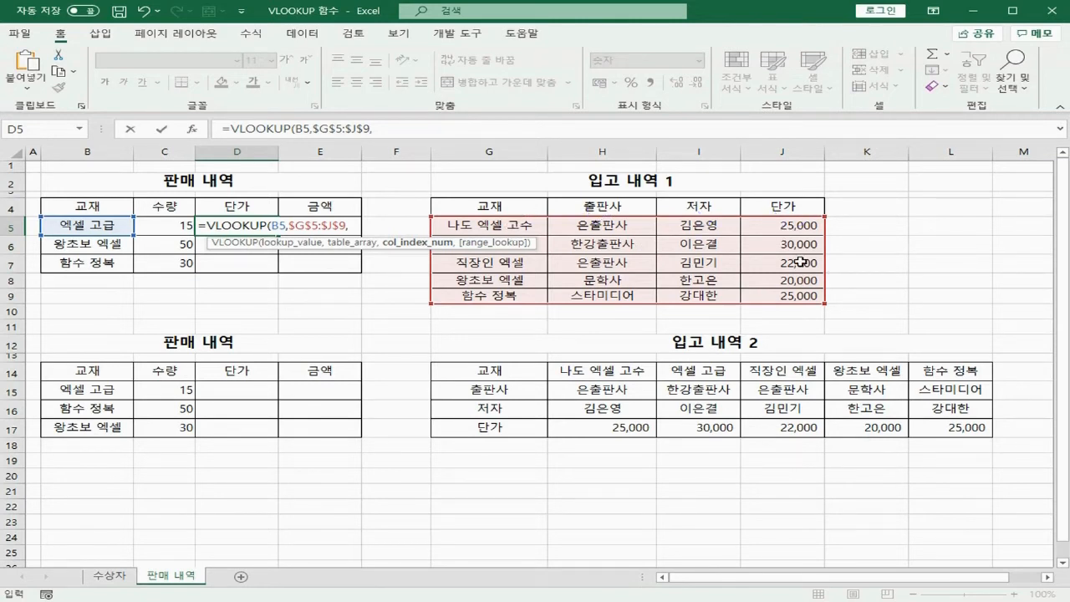
Complete the D5 VLOOKUP with column index 4 and range lookup 0, and fill it down to D7.
{"action": "type", "text": "4,"}
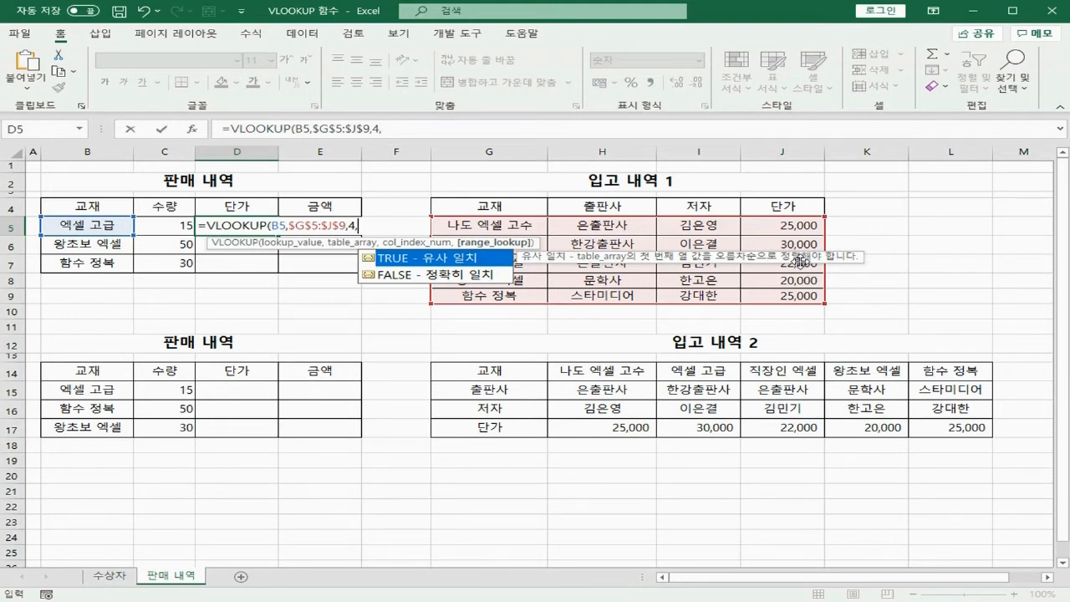
{"action": "type", "text": "0)"}
{"action": "key", "text": "Return"}
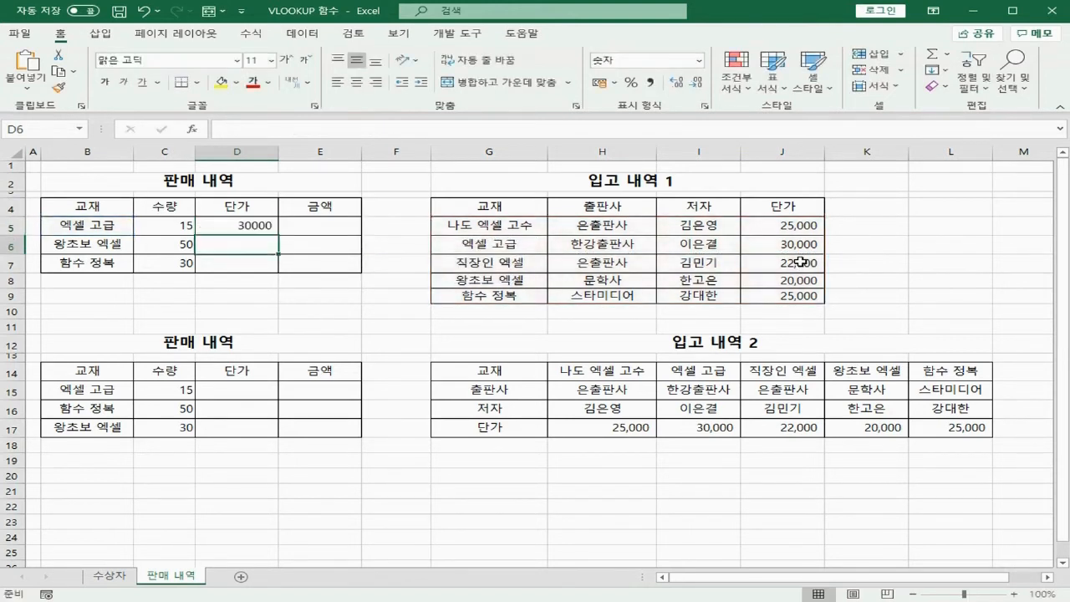
{"action": "left_click", "coordinate": [248, 226]}
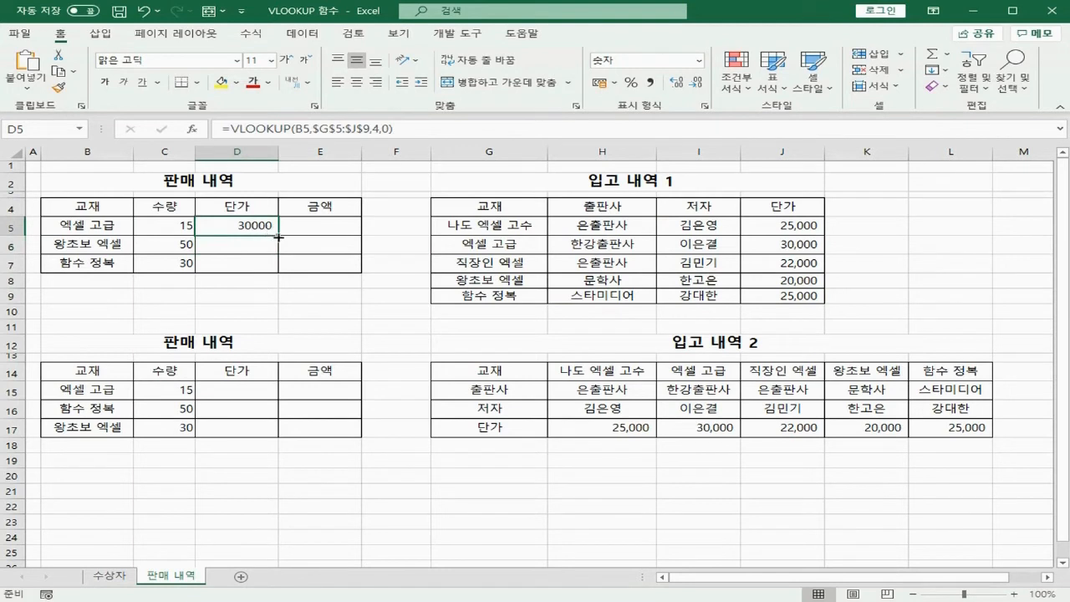
{"action": "left_click_drag", "start_coordinate": [279, 235], "coordinate": [269, 269]}
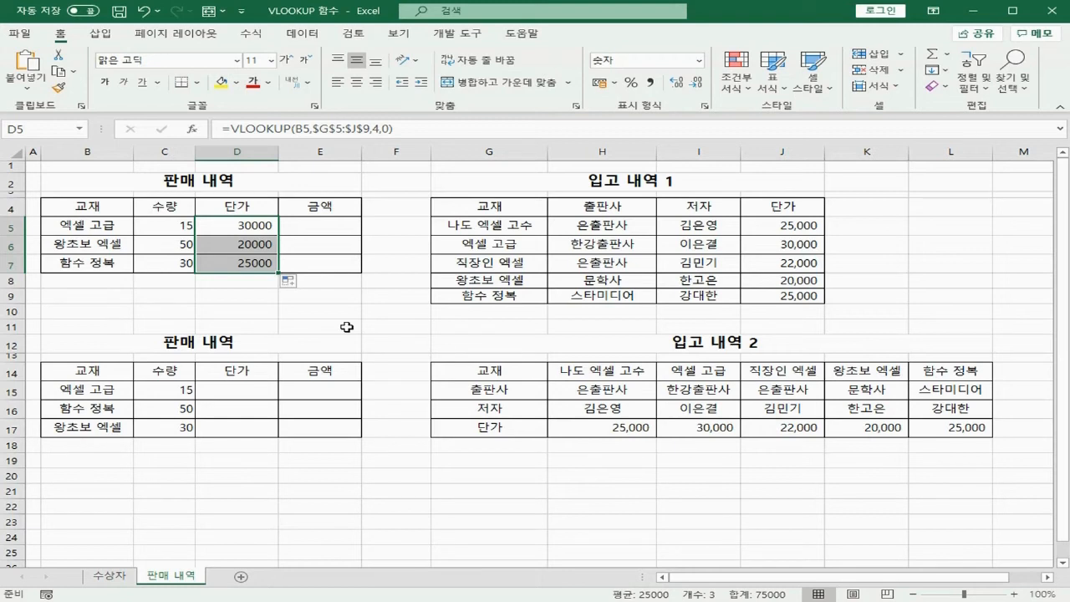
{"action": "key", "text": "ctrl+1"}
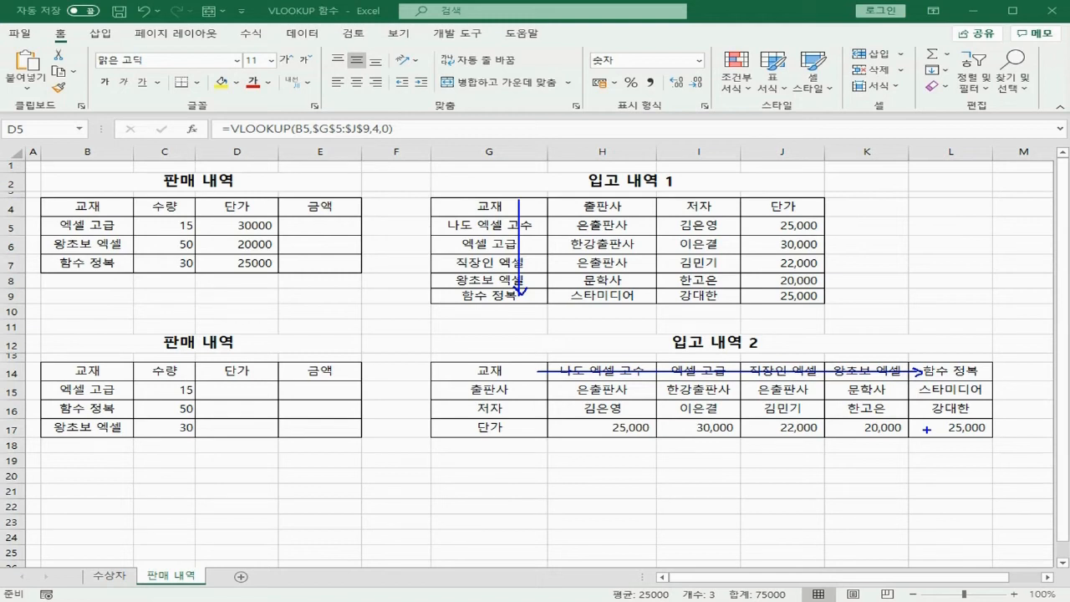
{"action": "key", "text": "Escape"}
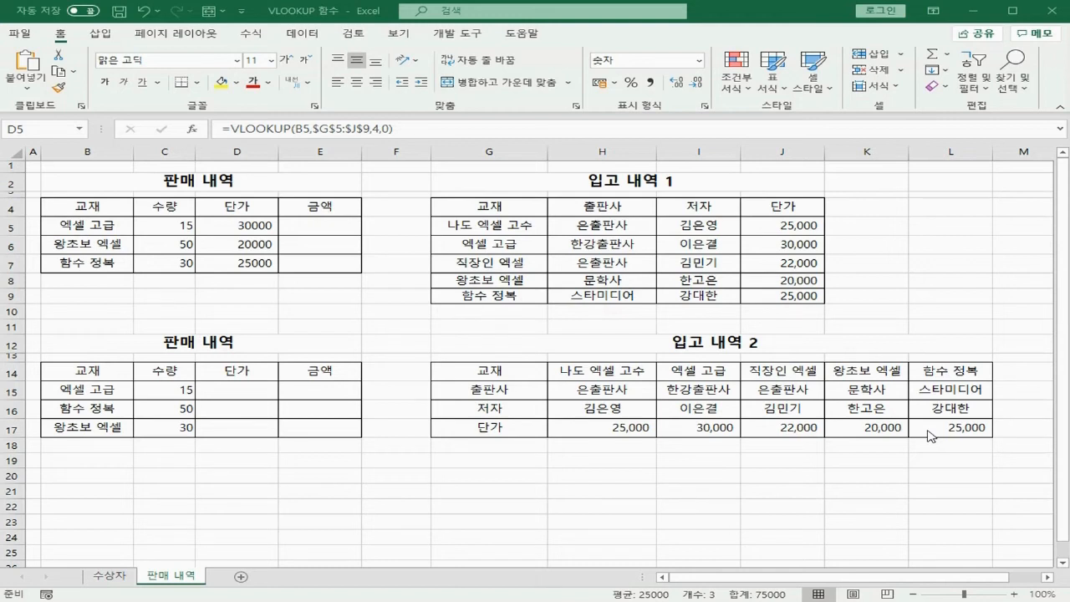
Start an HLOOKUP formula in D15 of the lower 판매 내역 table with B15 as the lookup value.
{"action": "left_click", "coordinate": [250, 389]}
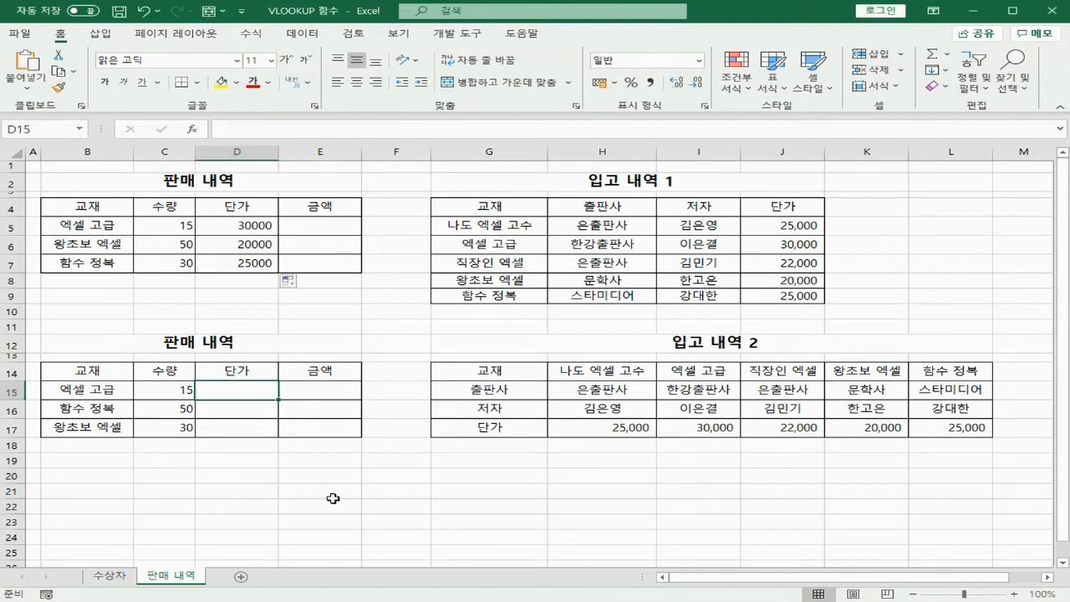
{"action": "type", "text": "=HL"}
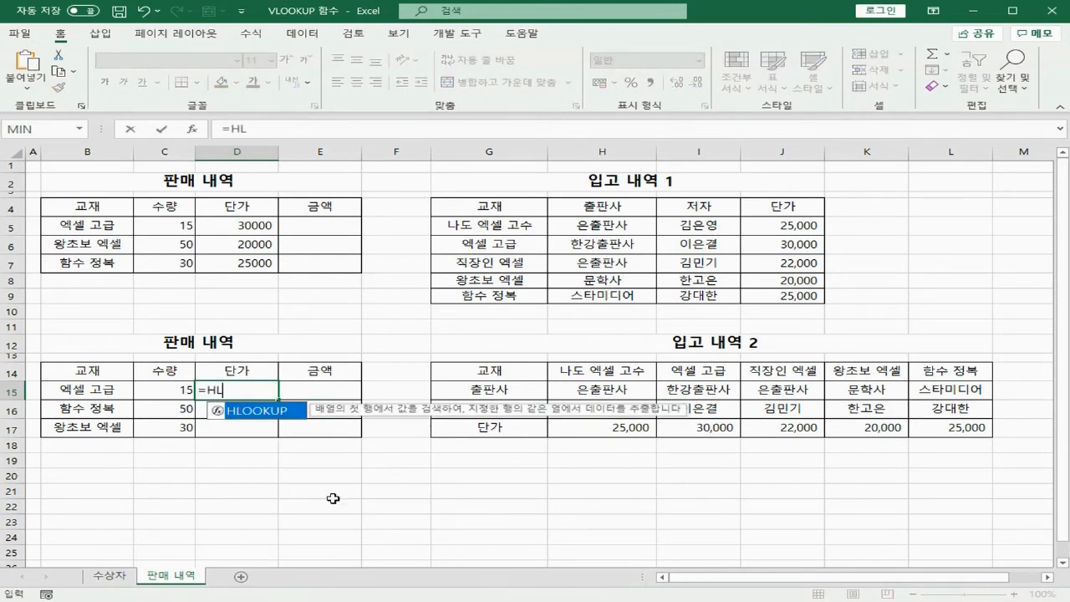
{"action": "double_click", "coordinate": [283, 410]}
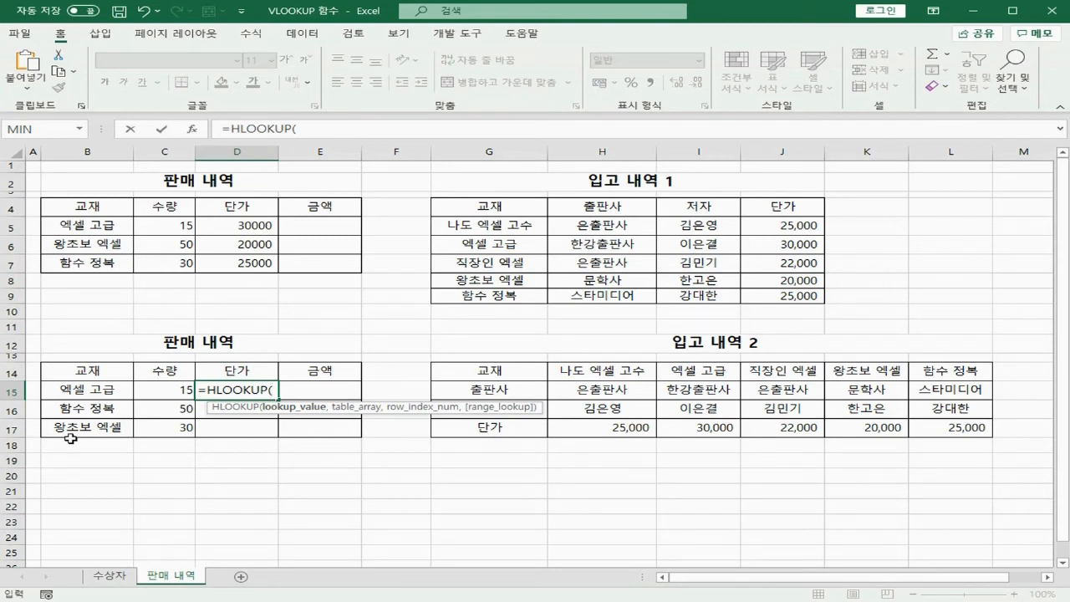
{"action": "left_click", "coordinate": [69, 389]}
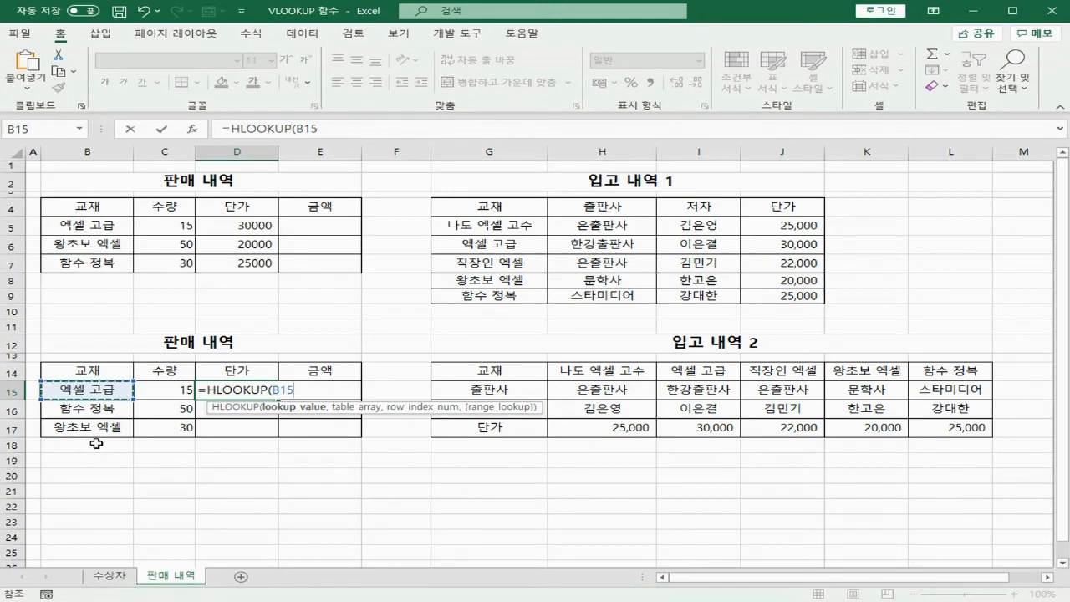
{"action": "type", "text": ","}
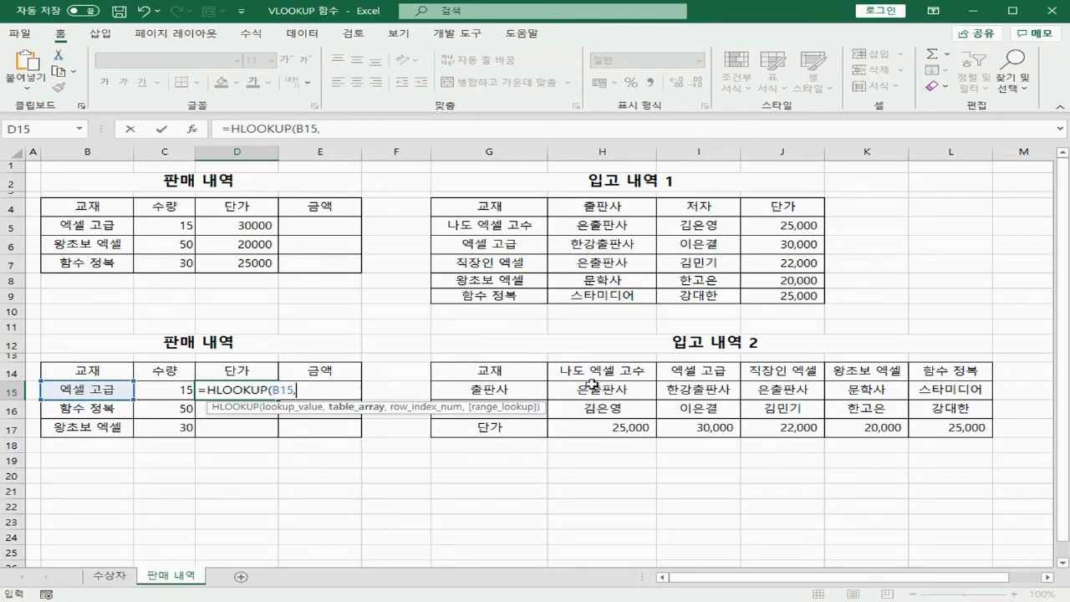
Set the D15 HLOOKUP's table array to the absolute range $H$14:$L$17 of the 입고 내역 2 table.
{"action": "left_click_drag", "start_coordinate": [604, 369], "coordinate": [934, 428]}
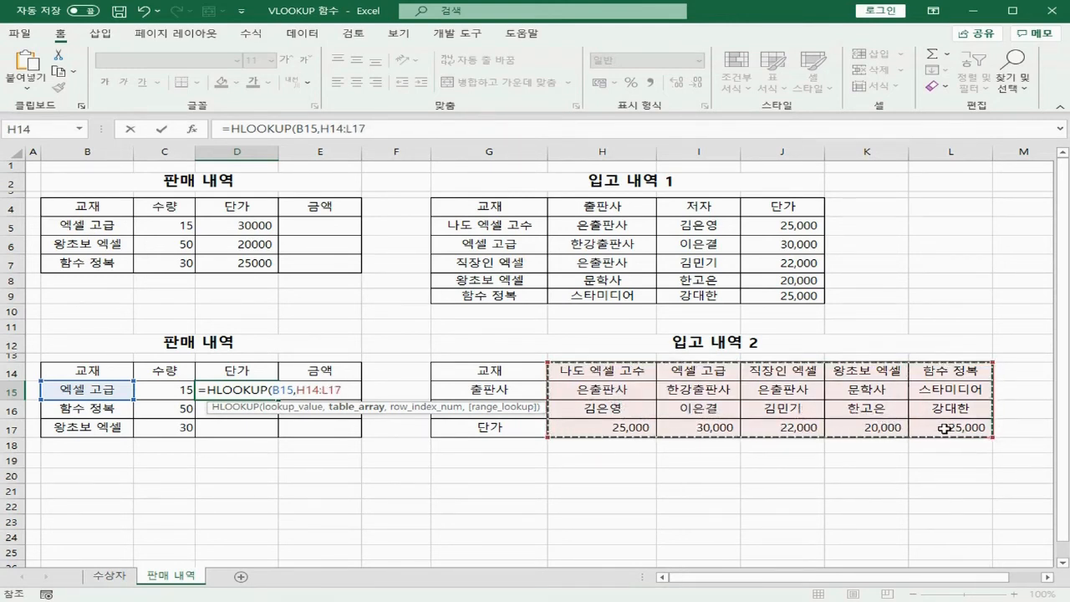
{"action": "key", "text": "F4"}
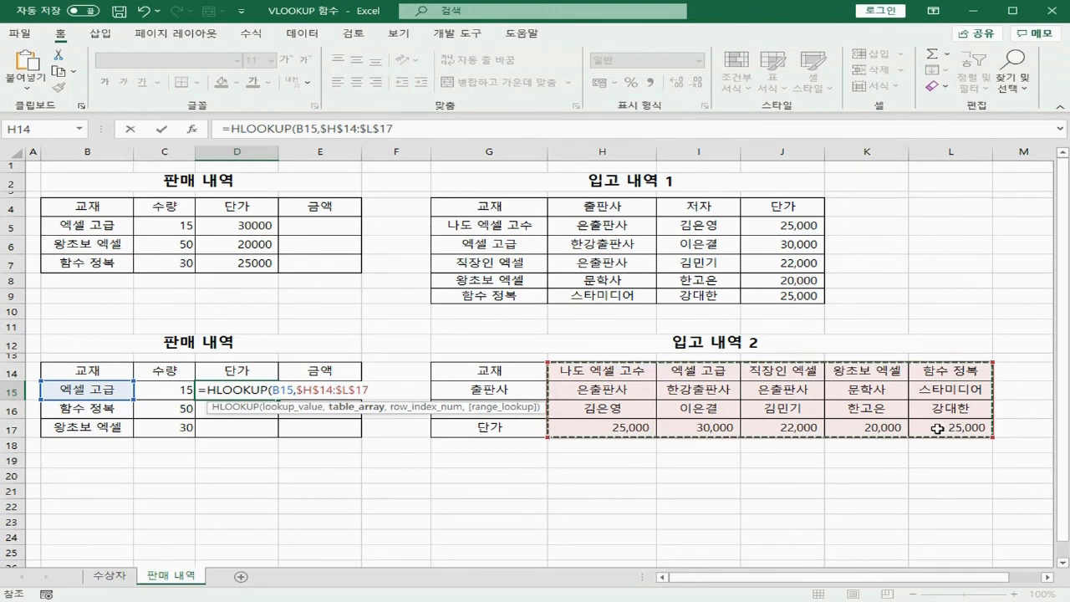
{"action": "type", "text": ","}
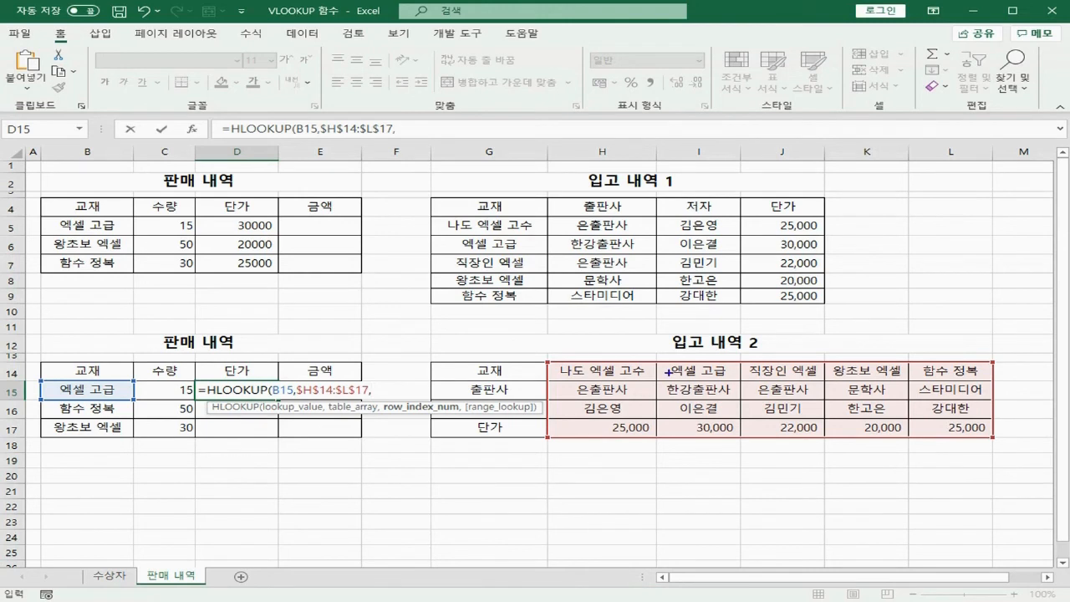
{"action": "mouse_move", "coordinate": [625, 353]}
{"action": "left_mouse_down"}
{"action": "mouse_move", "coordinate": [647, 356]}
{"action": "mouse_move", "coordinate": [665, 381]}
{"action": "left_mouse_up"}
{"action": "mouse_move", "coordinate": [646, 398]}
{"action": "left_mouse_down"}
{"action": "mouse_move", "coordinate": [685, 398]}
{"action": "mouse_move", "coordinate": [676, 422]}
{"action": "left_mouse_up"}
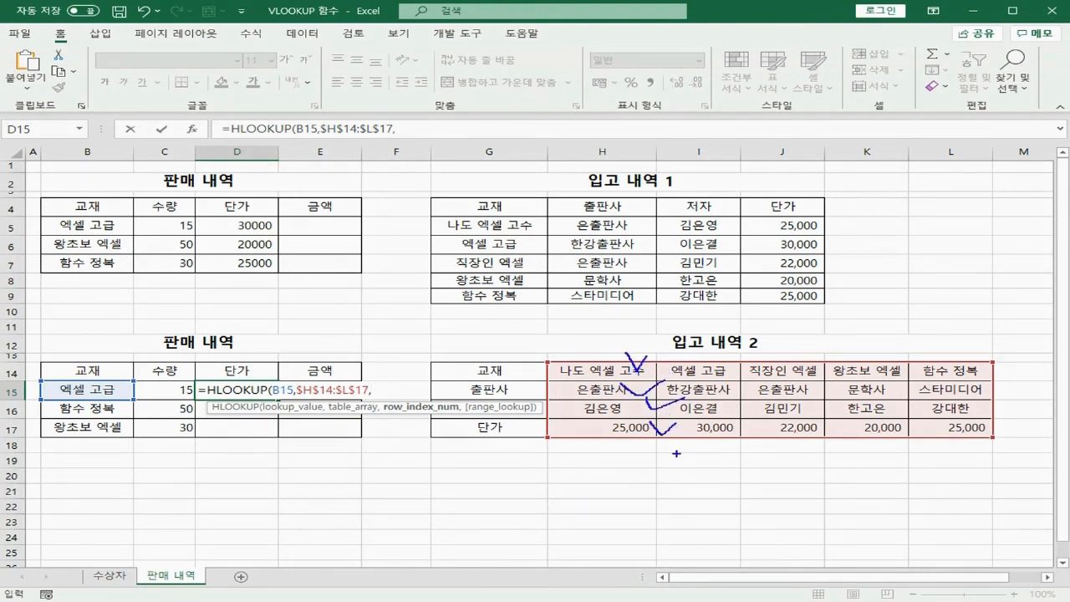
Complete the D15 HLOOKUP with row index 4 and range lookup 0, and fill it down to D17.
{"action": "type", "text": "4,"}
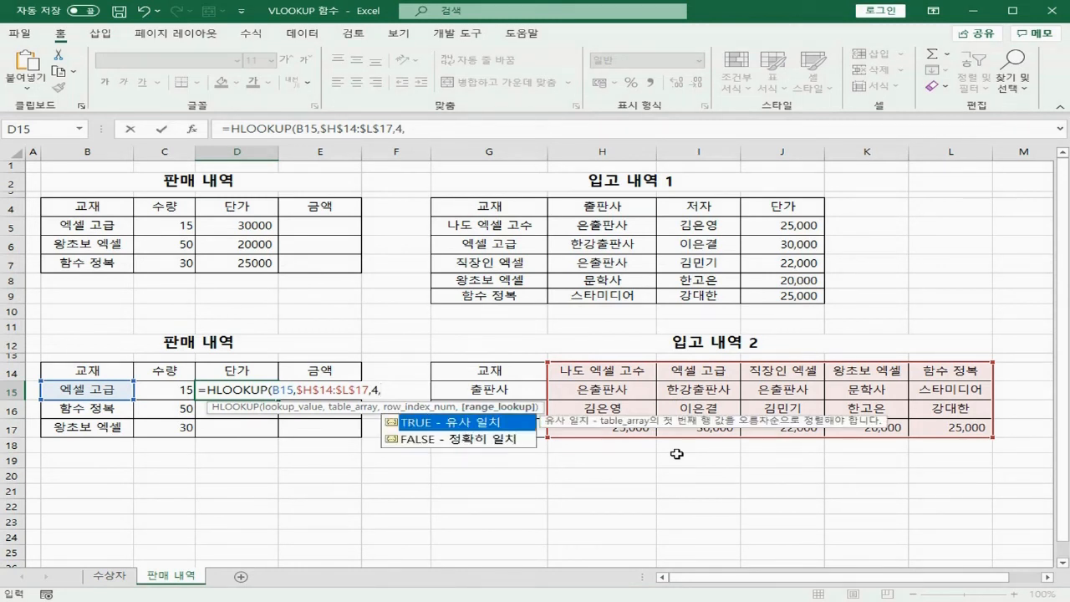
{"action": "type", "text": "0)"}
{"action": "key", "text": "Return"}
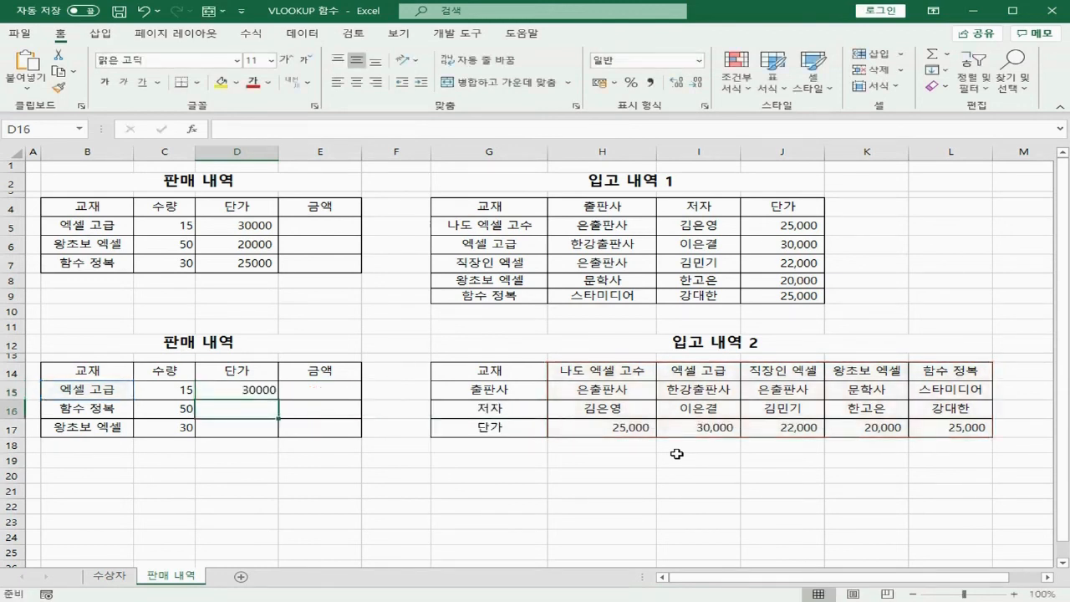
{"action": "left_click", "coordinate": [256, 393]}
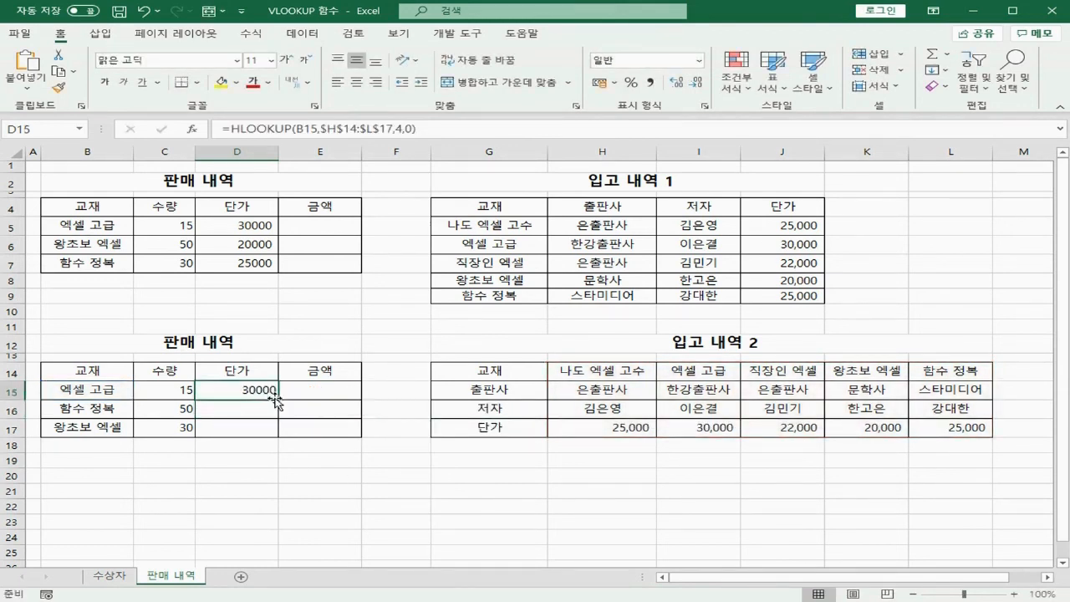
{"action": "left_click_drag", "start_coordinate": [279, 399], "coordinate": [279, 430]}
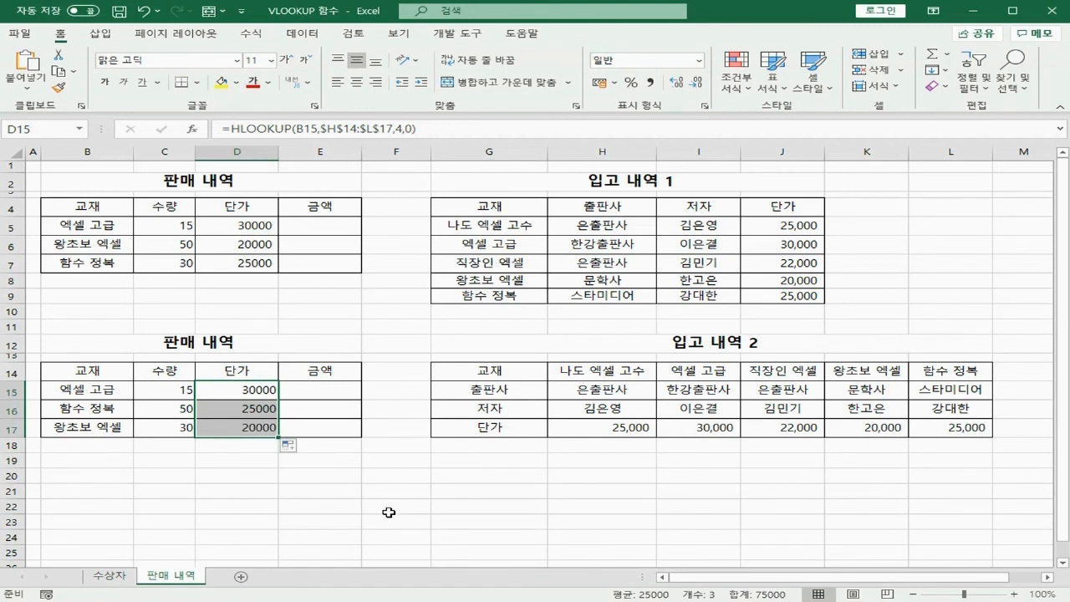